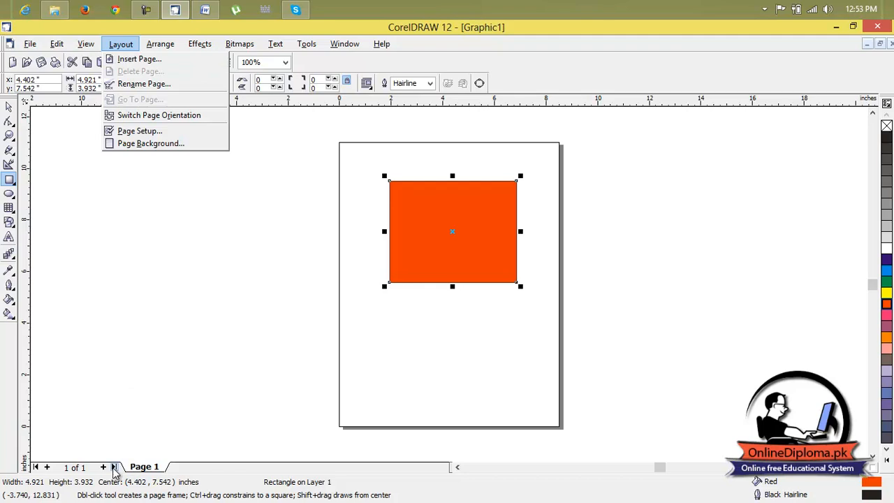
# Insert four portrait Letter pages after page 1
pyautogui.click(119, 399)
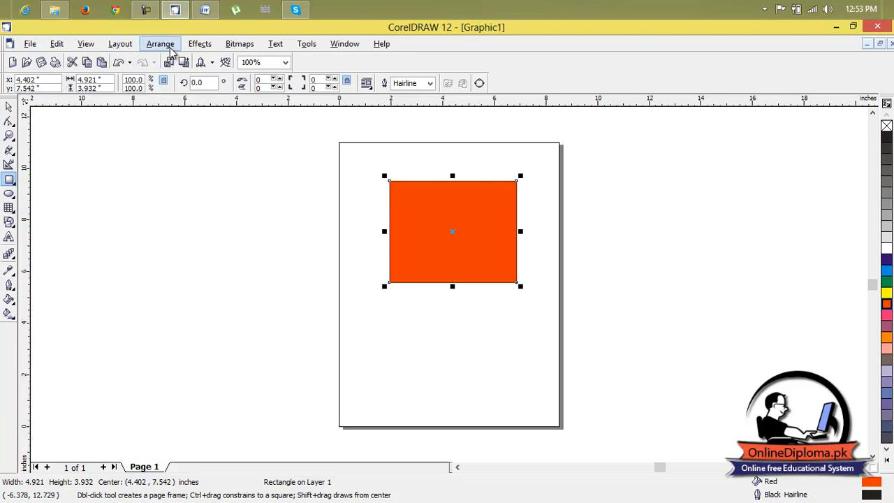
pyautogui.click(130, 46)
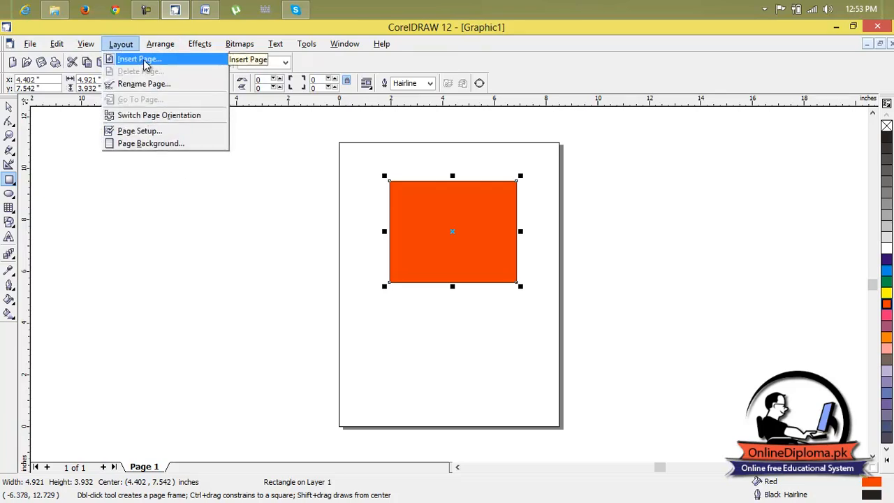
pyautogui.click(143, 59)
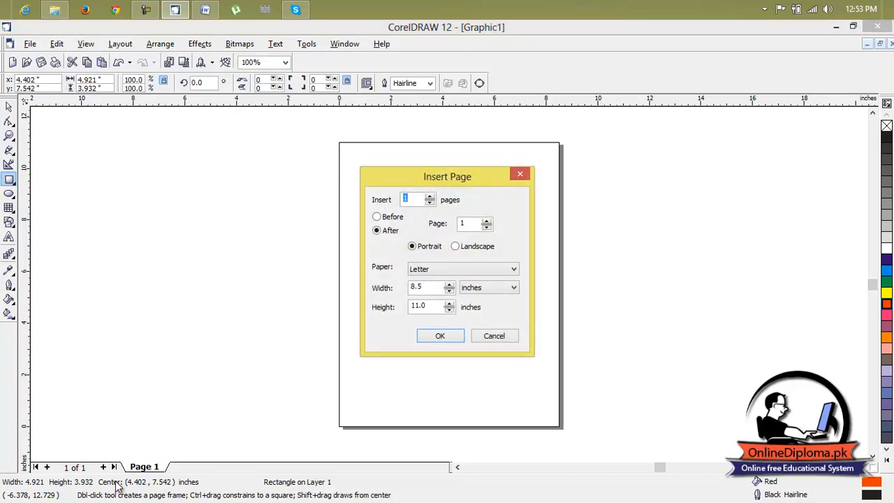
pyautogui.click(430, 197)
pyautogui.click(429, 197)
pyautogui.click(429, 345)
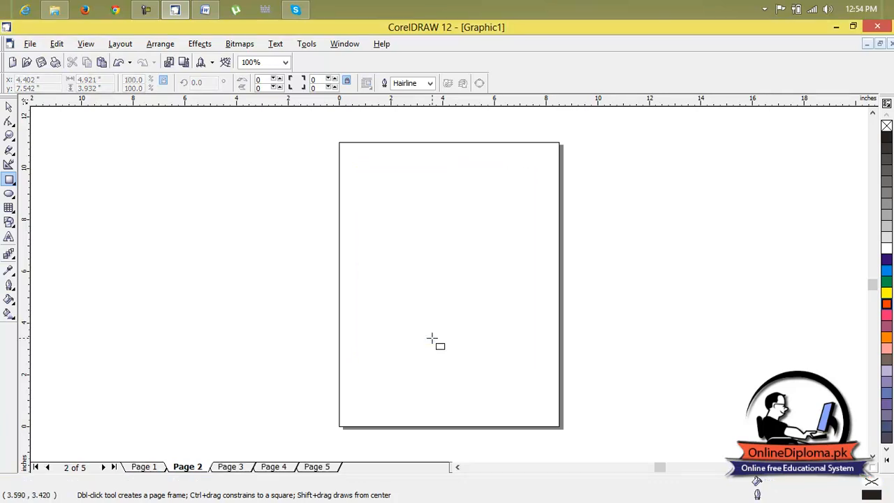
# Look through pages 1 to 5 one by one and return to page 1
pyautogui.click(157, 470)
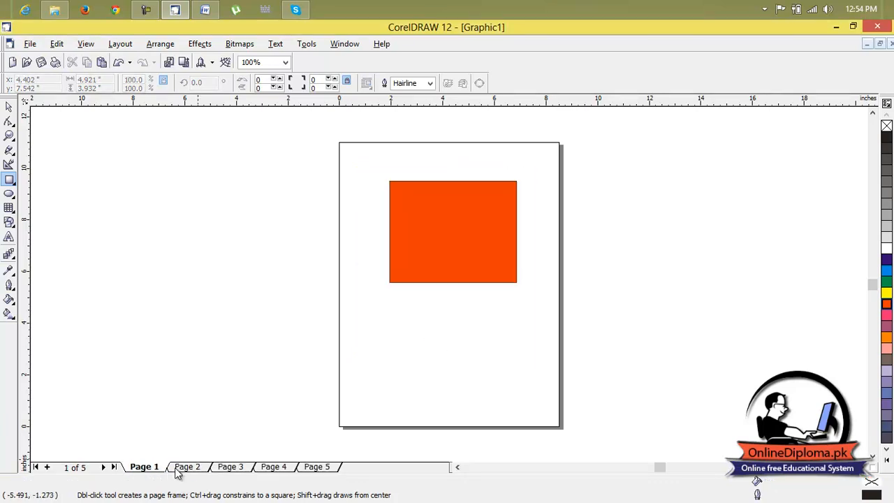
pyautogui.click(181, 471)
pyautogui.click(232, 472)
pyautogui.click(269, 472)
pyautogui.click(320, 473)
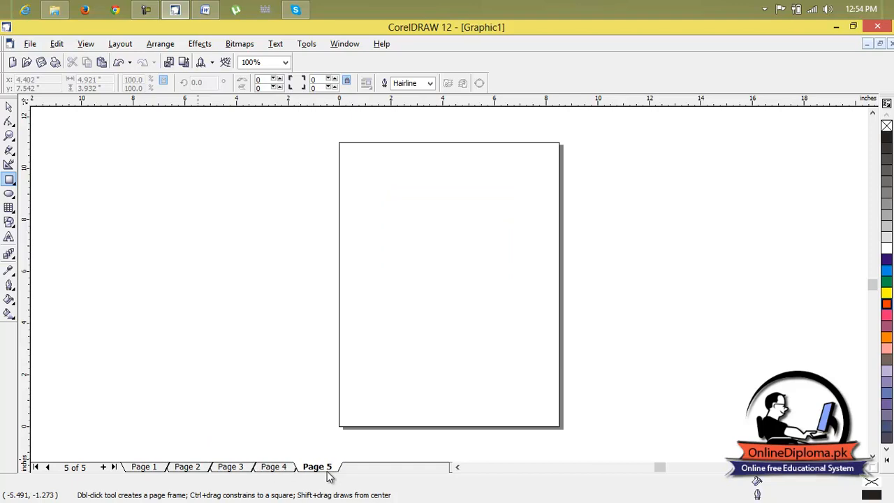
pyautogui.click(141, 470)
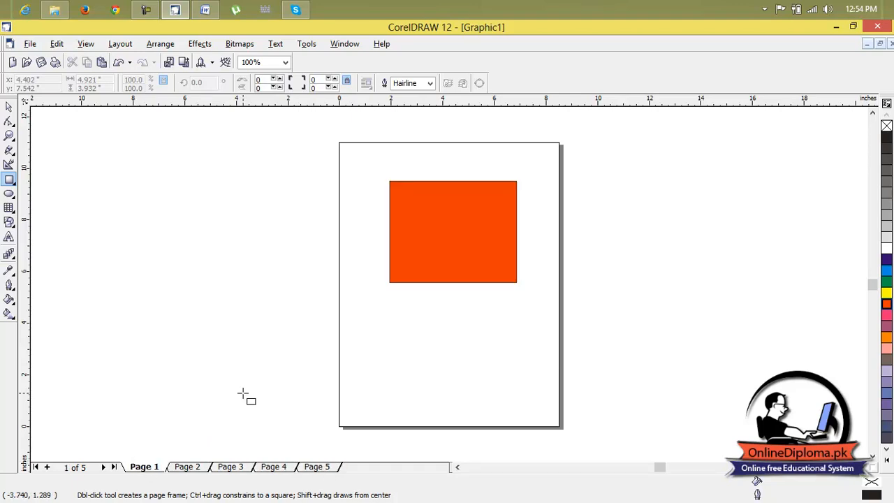
# Delete page 5 from the document
pyautogui.click(155, 43)
pyautogui.moveTo(131, 47)
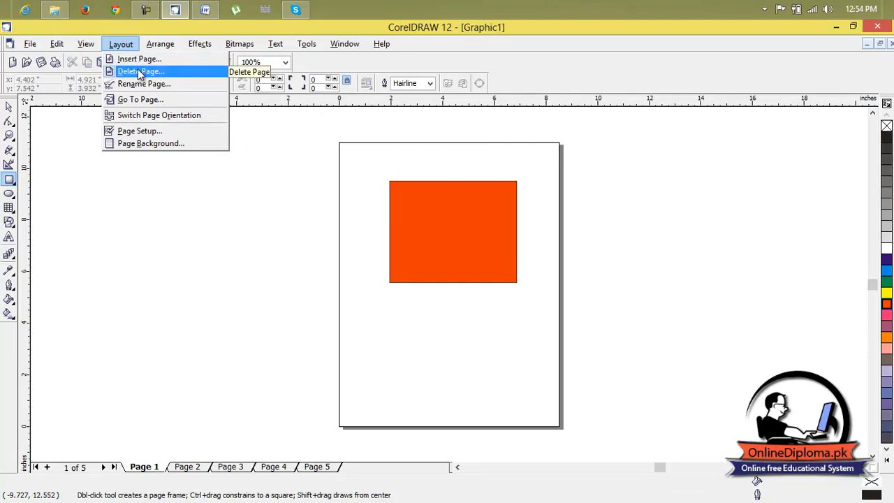
pyautogui.click(317, 466)
pyautogui.click(112, 44)
pyautogui.click(112, 44)
pyautogui.click(113, 44)
pyautogui.click(119, 73)
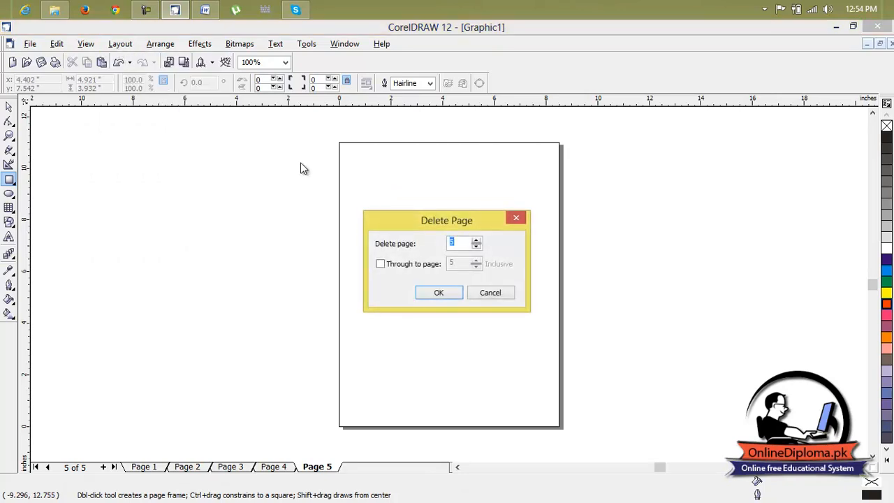
pyautogui.click(436, 293)
# Delete page 4 with the Through to page option enabled, trying 3 as the end page
pyautogui.click(120, 44)
pyautogui.click(120, 71)
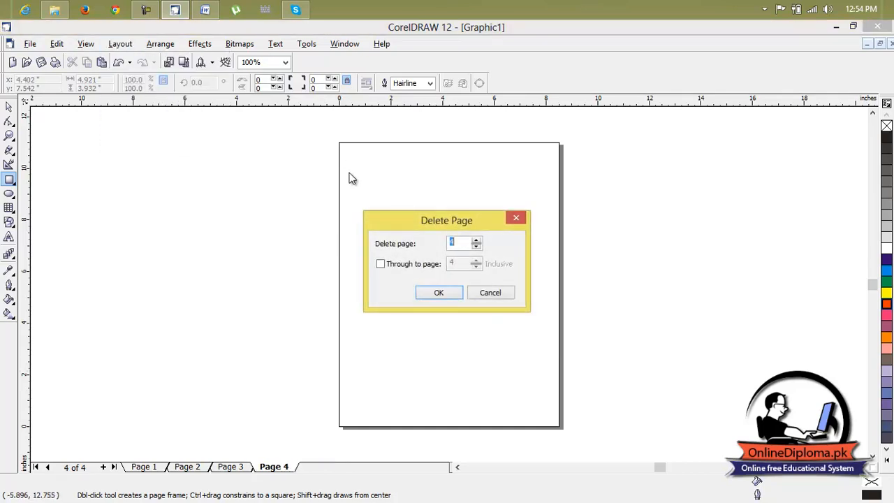
pyautogui.click(389, 266)
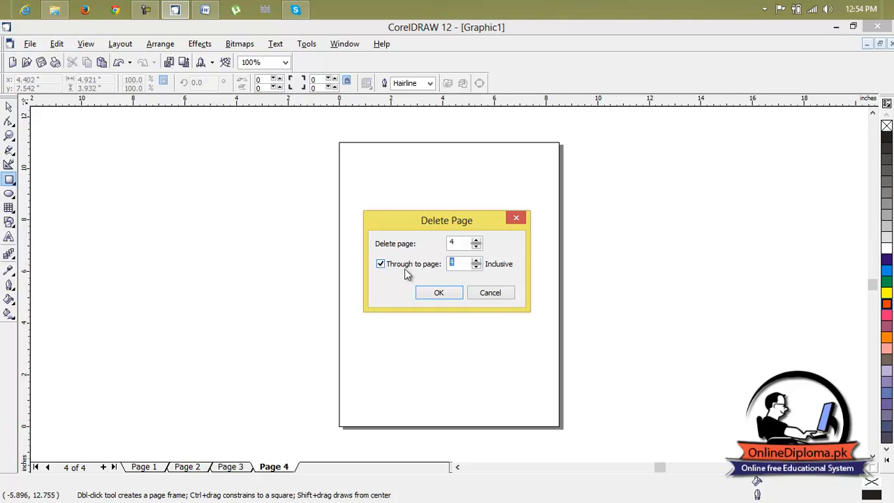
pyautogui.write('3')
pyautogui.click(443, 293)
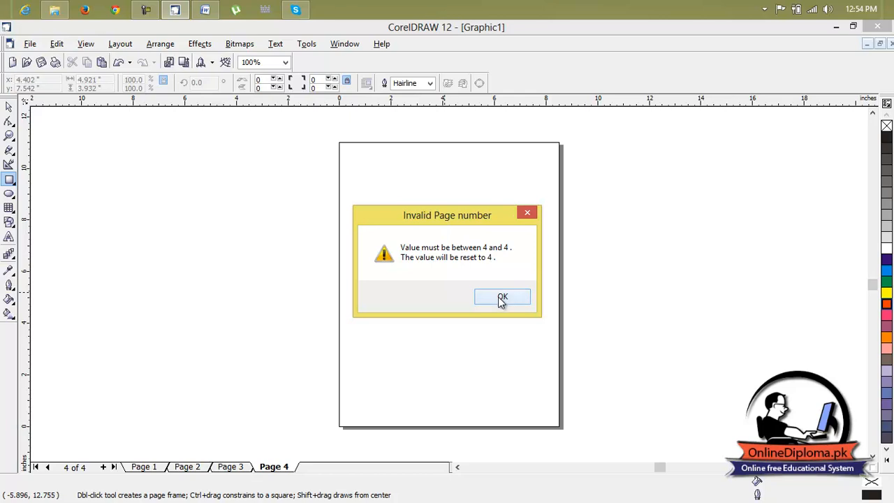
pyautogui.click(500, 297)
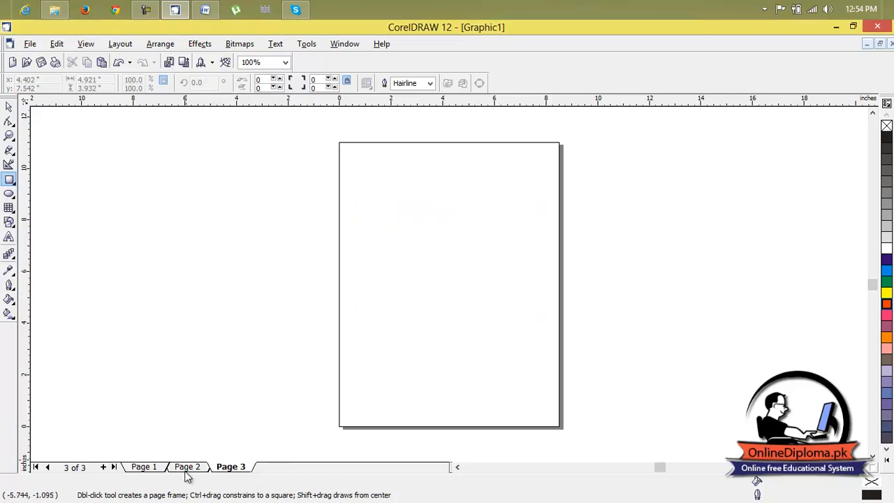
# Delete page 3 from the document
pyautogui.click(160, 44)
pyautogui.moveTo(125, 45)
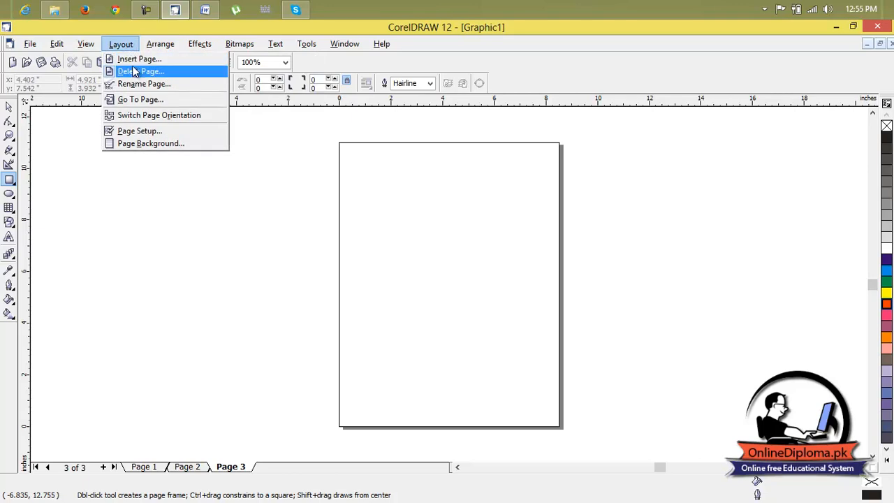
pyautogui.click(135, 72)
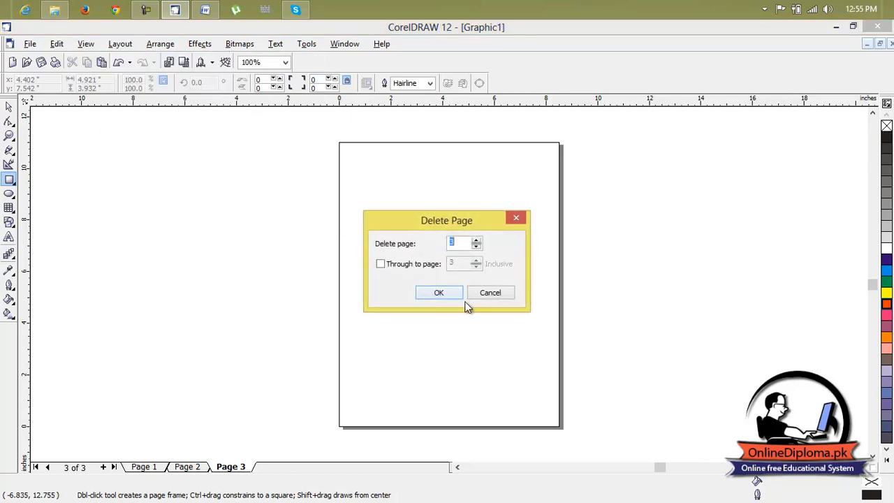
pyautogui.click(438, 293)
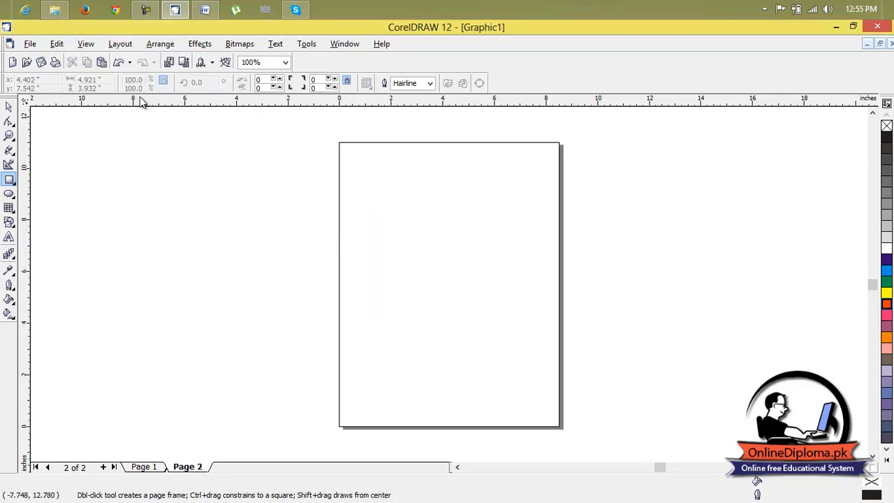
# Rename page 2 as "graphic"
pyautogui.click(86, 44)
pyautogui.moveTo(119, 44)
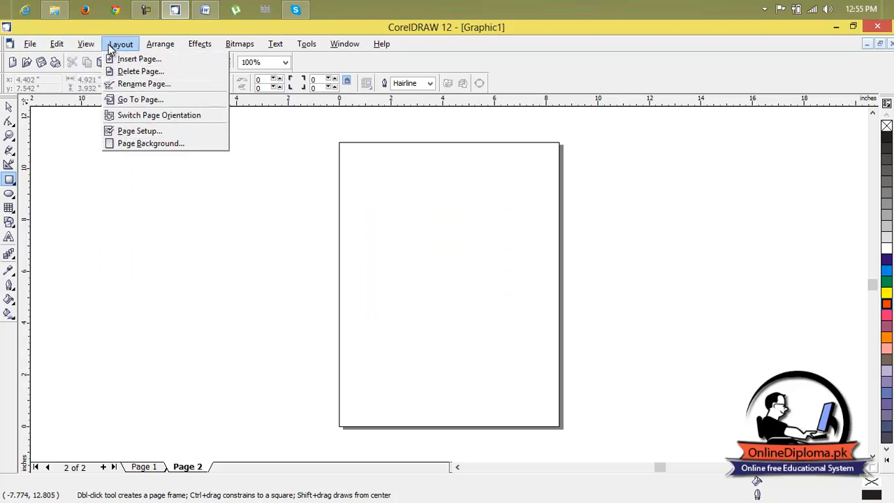
pyautogui.click(144, 84)
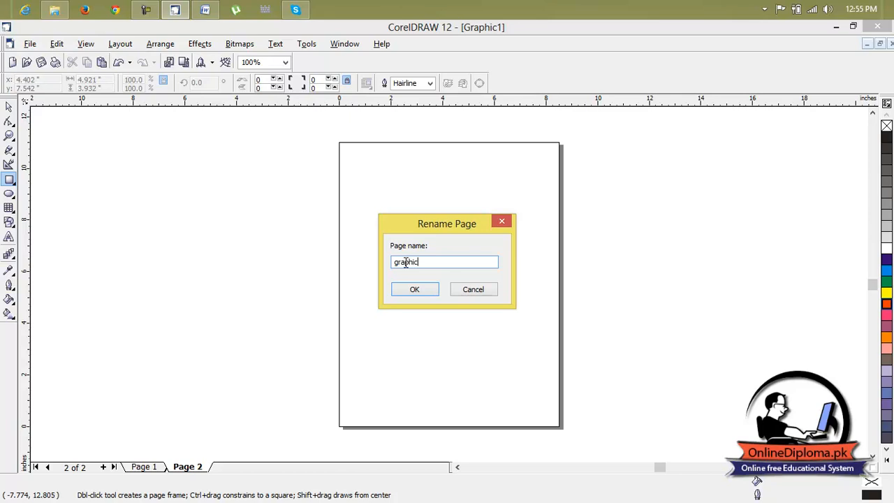
pyautogui.press('Return')
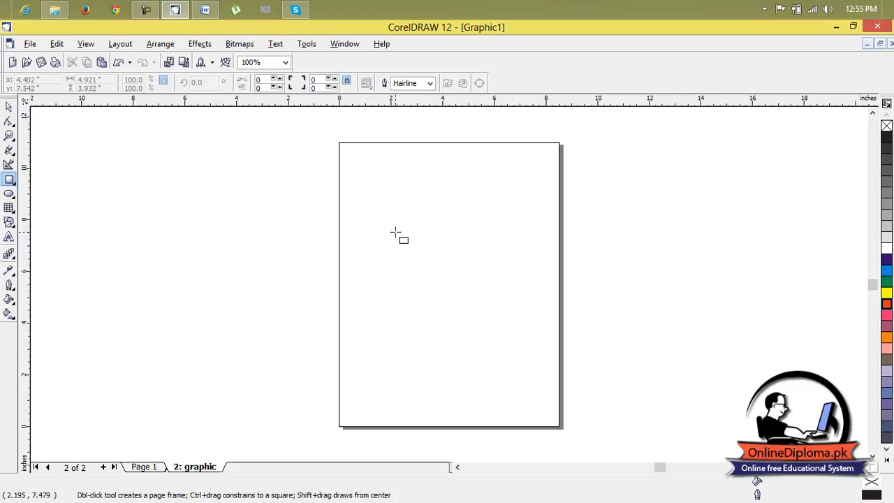
# Switch to page 1 and rename it as "card"
pyautogui.click(156, 467)
pyautogui.rightClick(156, 470)
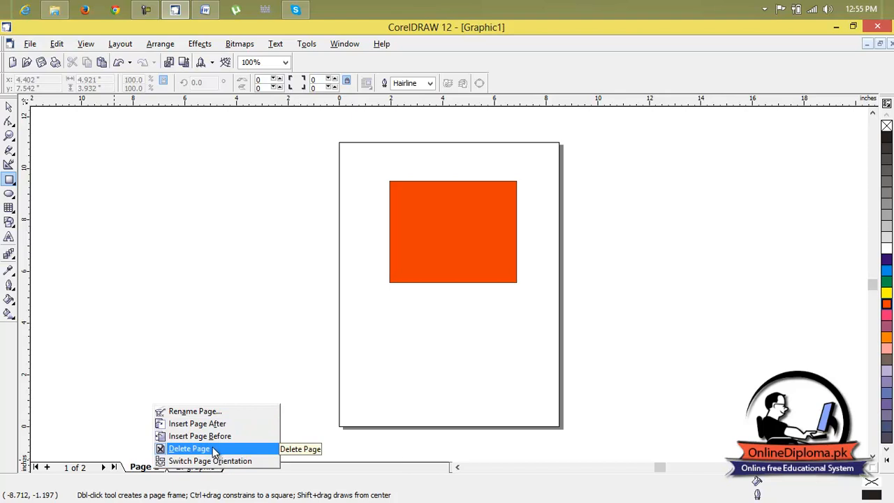
pyautogui.click(142, 474)
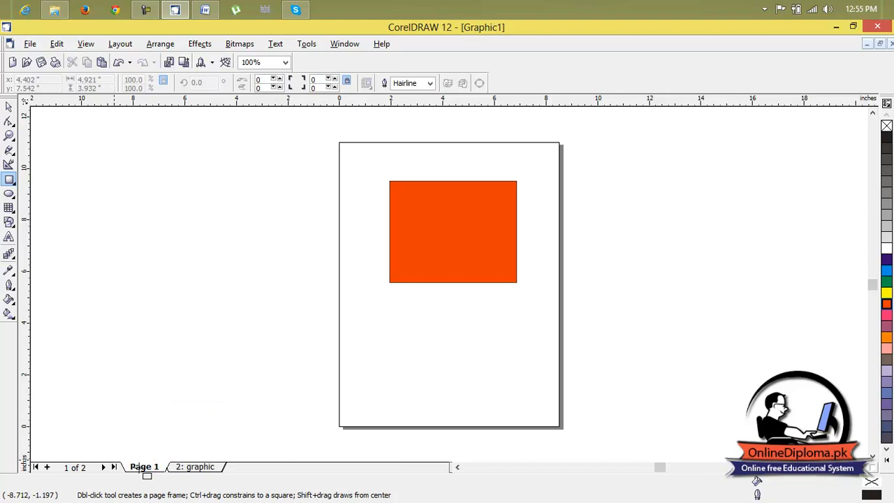
pyautogui.click(126, 46)
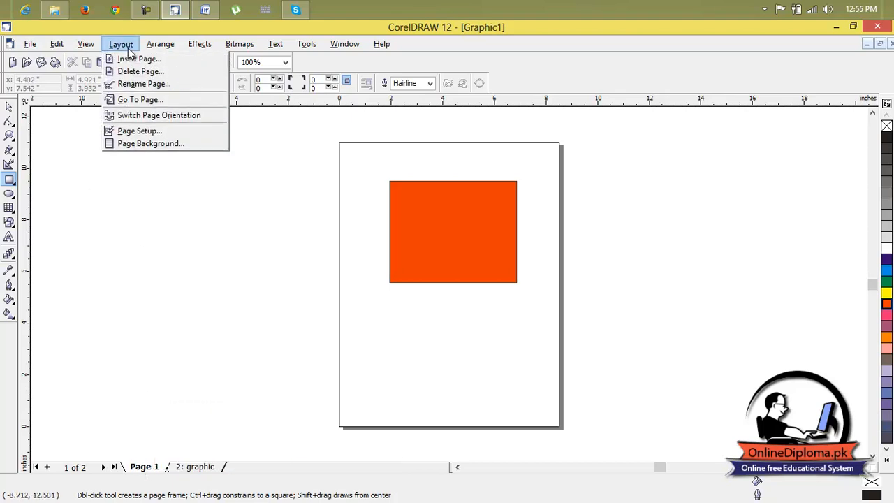
pyautogui.click(133, 85)
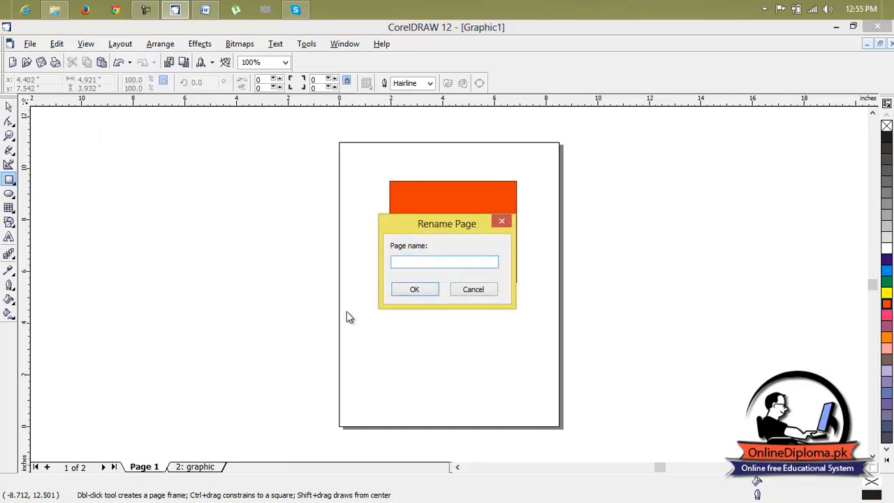
pyautogui.write('card')
pyautogui.click(407, 290)
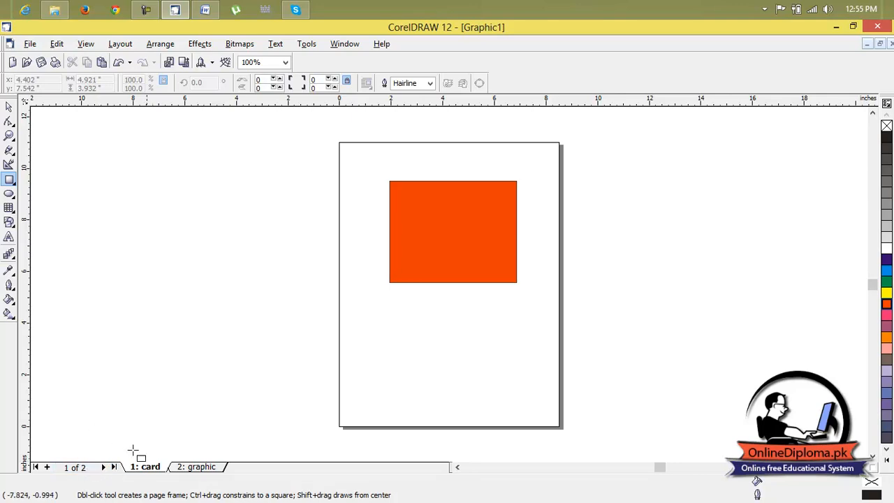
# Add a blank page before the card page and delete that new page again
pyautogui.click(196, 470)
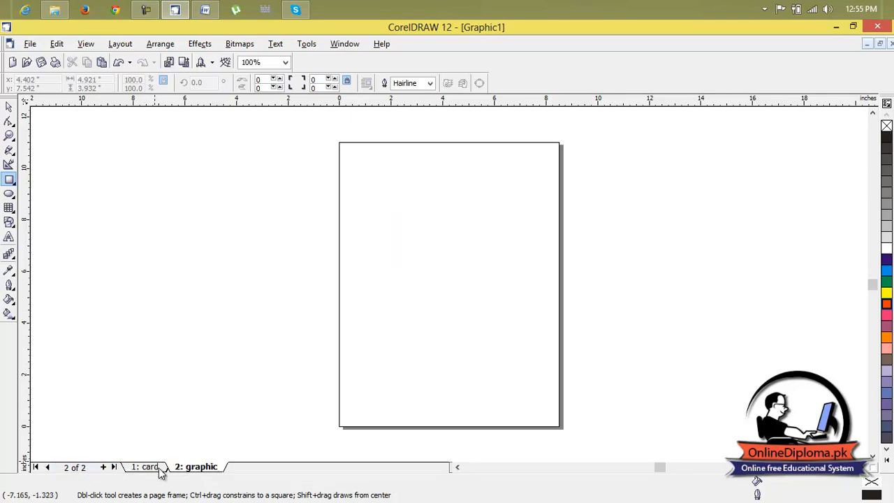
pyautogui.click(158, 470)
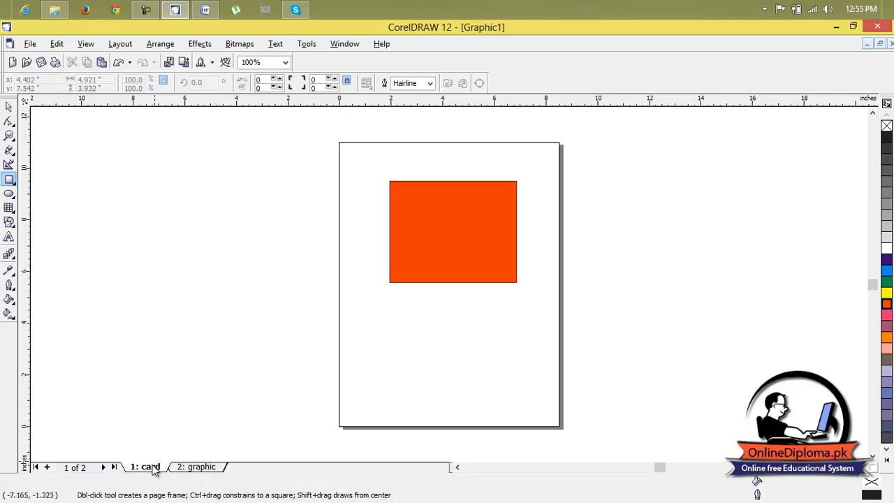
pyautogui.click(48, 470)
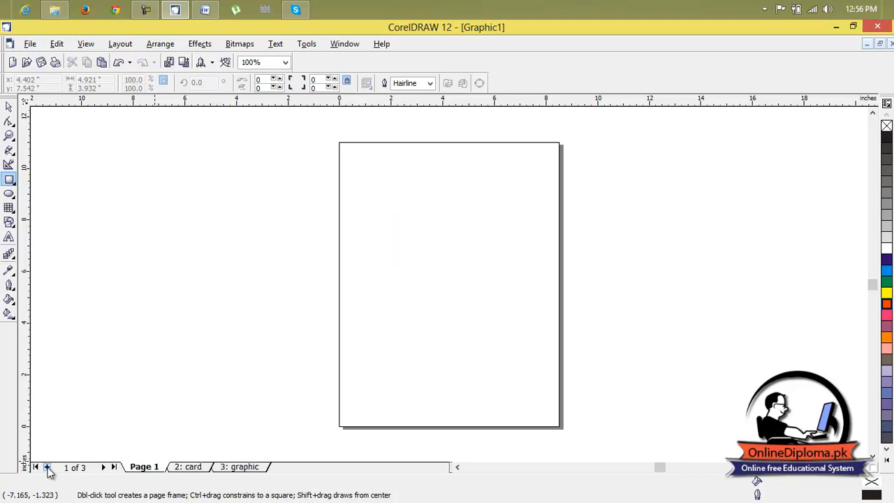
pyautogui.rightClick(158, 469)
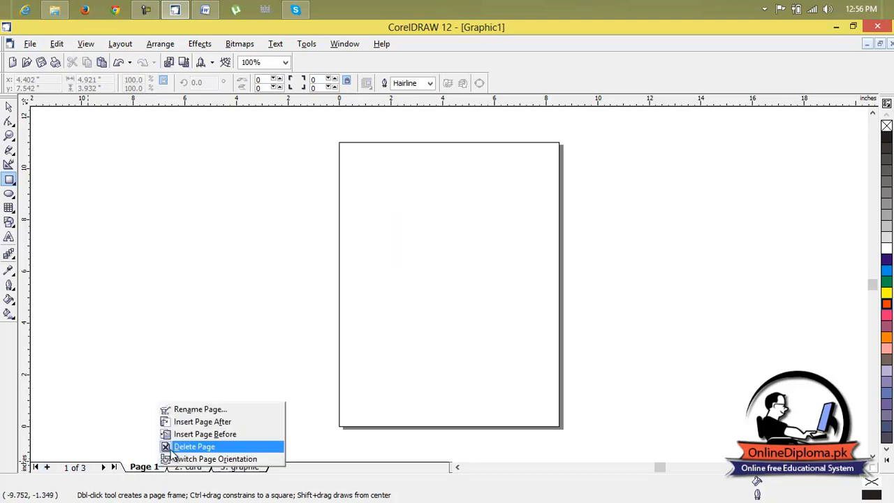
pyautogui.click(170, 447)
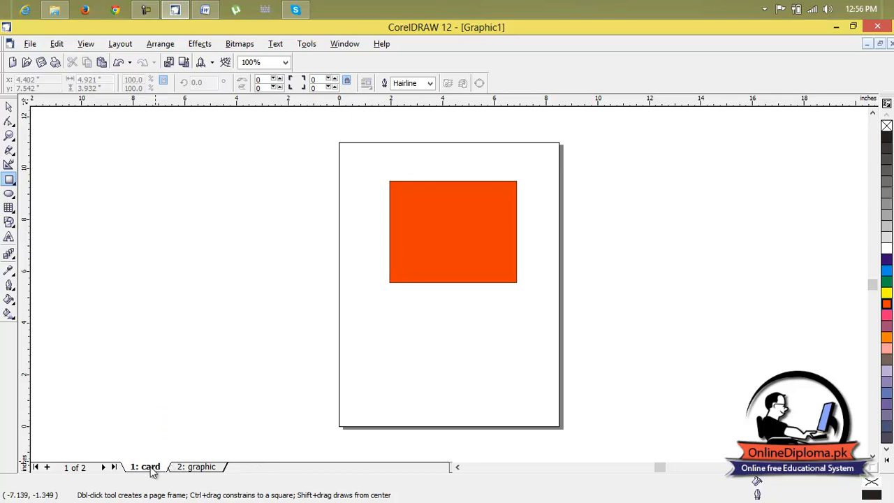
# Add a blank page after the graphic page and delete that new page again
pyautogui.click(190, 473)
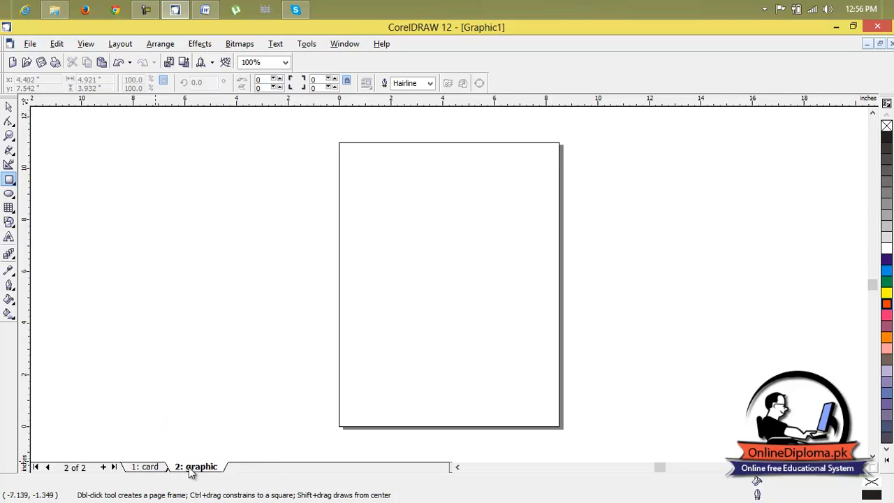
pyautogui.click(150, 471)
pyautogui.click(183, 472)
pyautogui.click(104, 468)
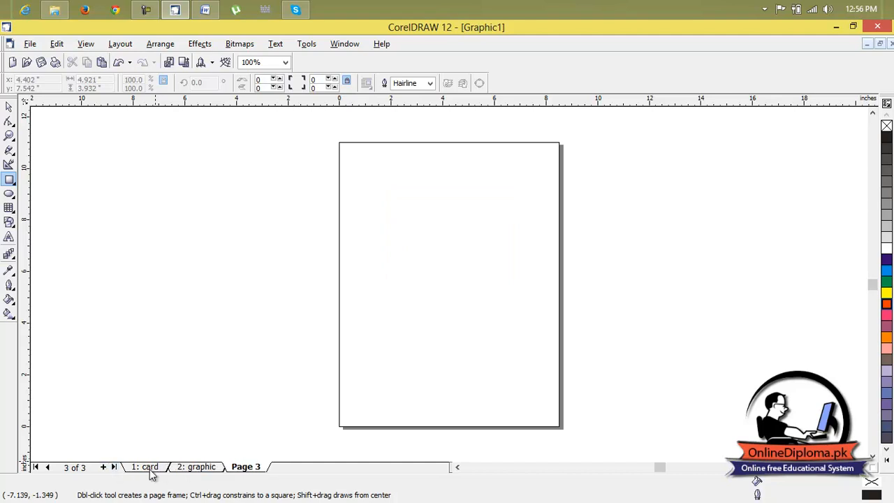
pyautogui.rightClick(239, 470)
pyautogui.click(253, 444)
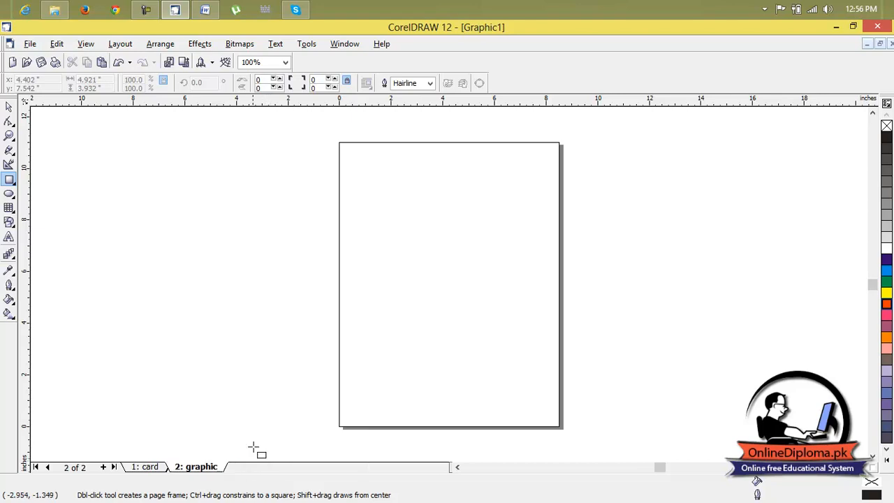
# Insert a new page after the graphic page using its Insert Page After command
pyautogui.click(135, 46)
pyautogui.moveTo(147, 44)
pyautogui.click(190, 462)
pyautogui.rightClick(193, 465)
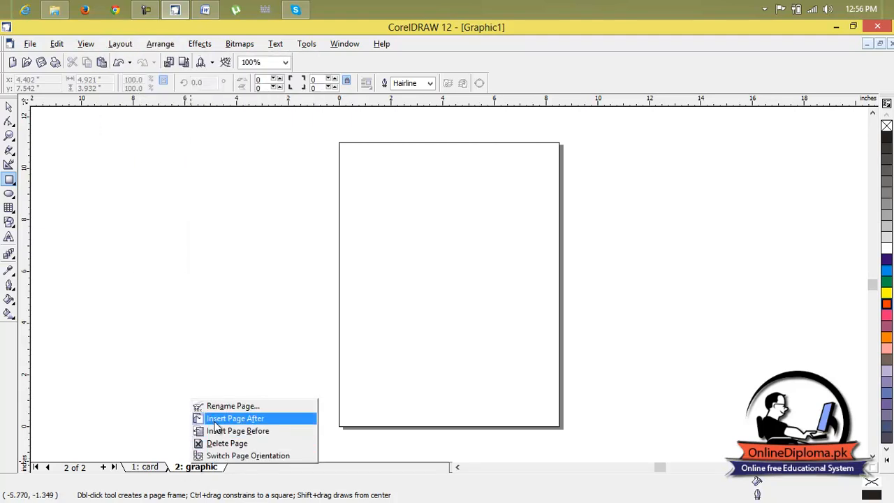
pyautogui.click(249, 419)
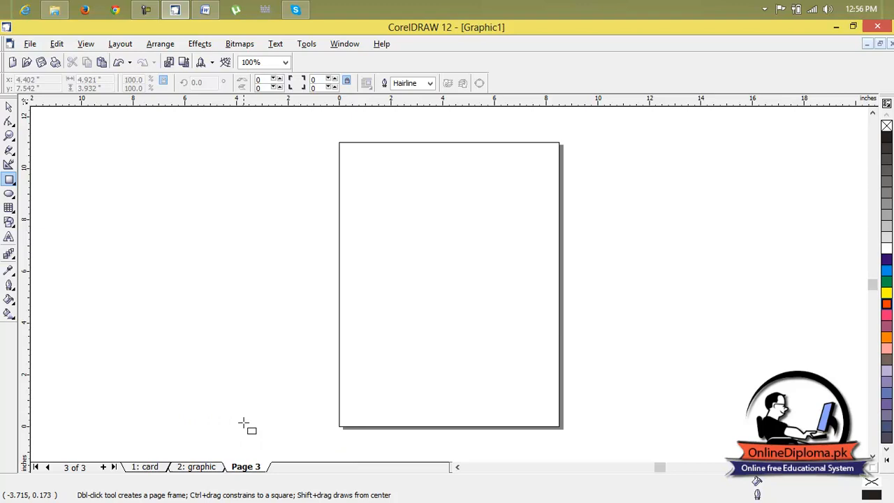
# Insert a new page before the graphic page and delete that new page again
pyautogui.click(198, 468)
pyautogui.rightClick(198, 468)
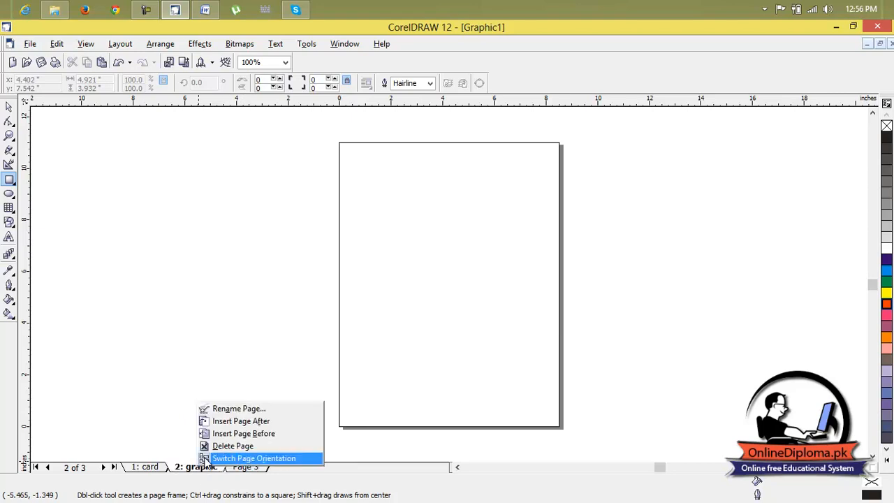
pyautogui.click(219, 435)
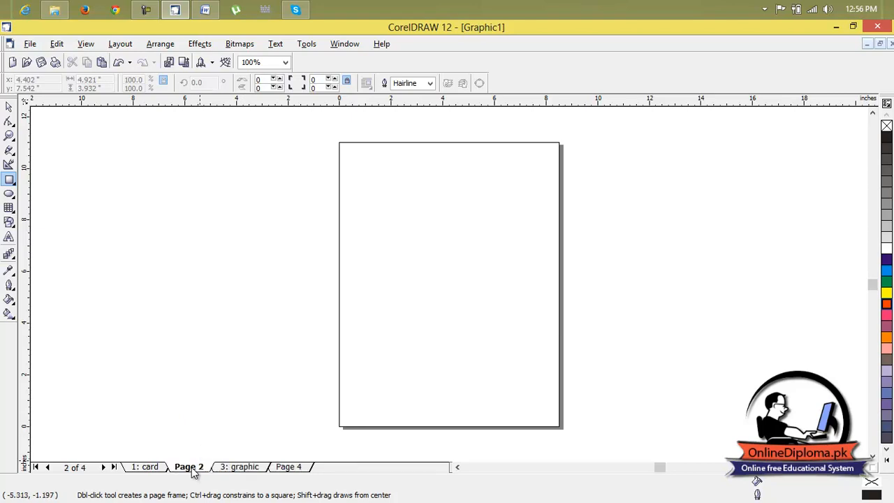
pyautogui.rightClick(193, 469)
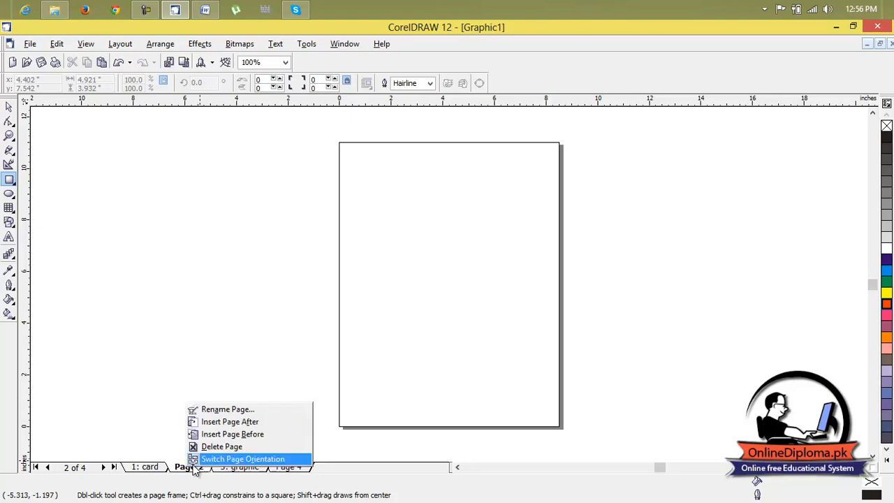
pyautogui.click(222, 447)
# Delete the blank page 3 that follows the graphic page
pyautogui.click(235, 470)
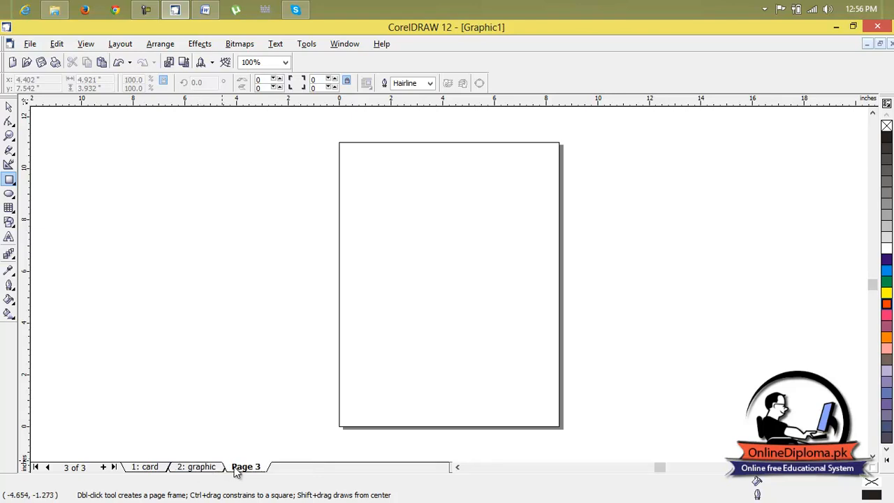
pyautogui.rightClick(234, 469)
pyautogui.click(242, 448)
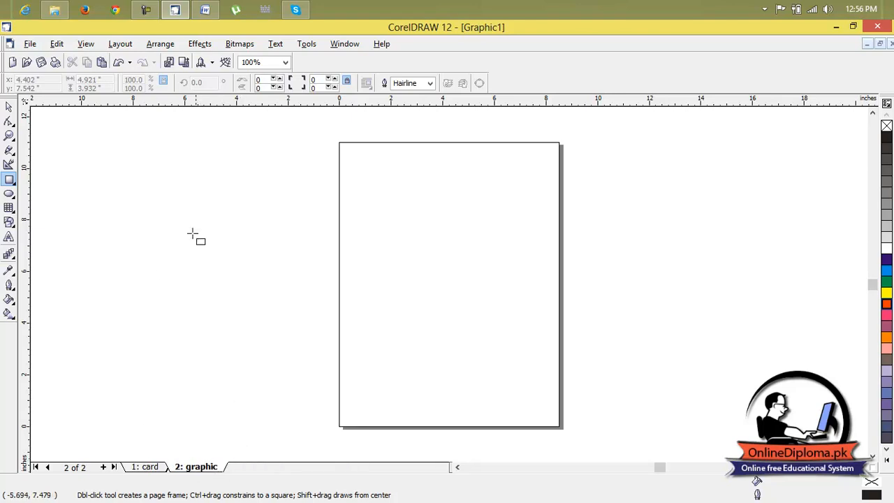
pyautogui.click(152, 46)
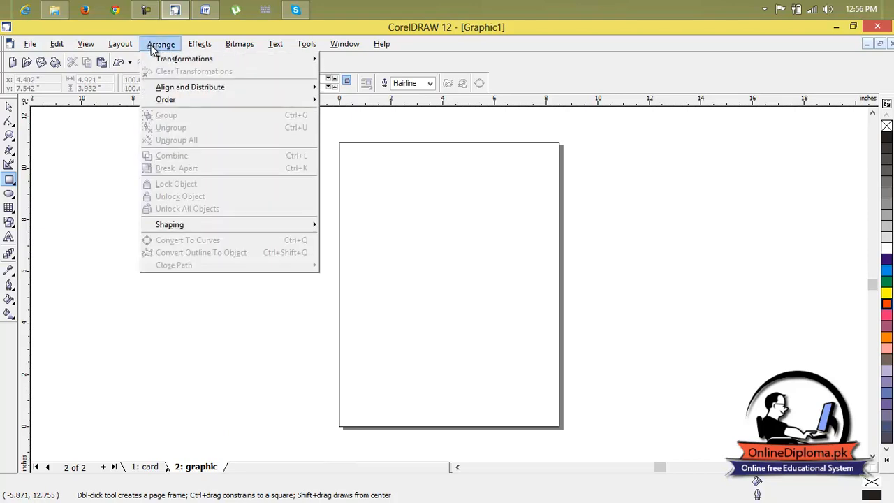
pyautogui.moveTo(120, 46)
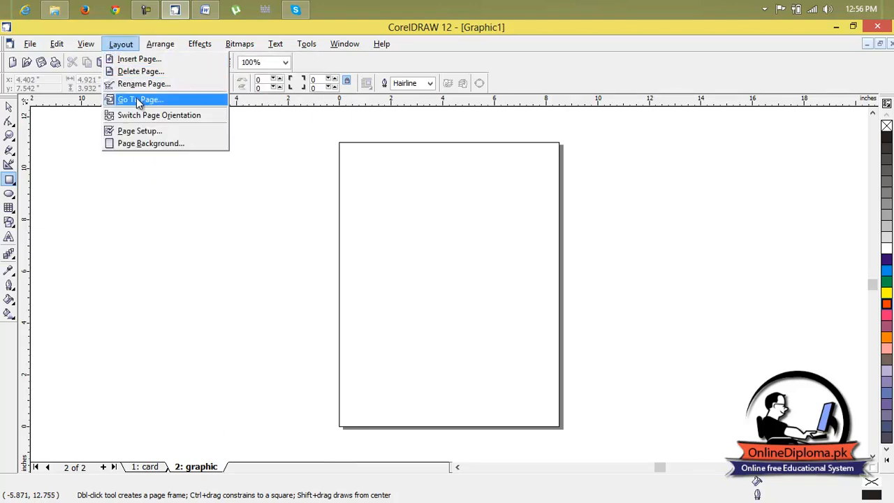
pyautogui.click(223, 418)
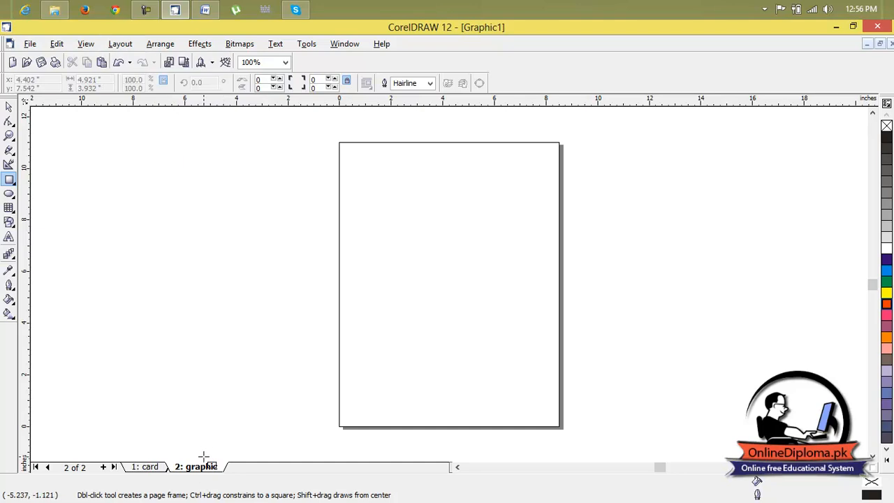
# Add seven blank pages after the graphic page, up to page 9
pyautogui.click(104, 467)
pyautogui.click(103, 466)
pyautogui.click(103, 467)
pyautogui.click(104, 467)
pyautogui.click(103, 466)
pyautogui.click(103, 467)
pyautogui.click(104, 466)
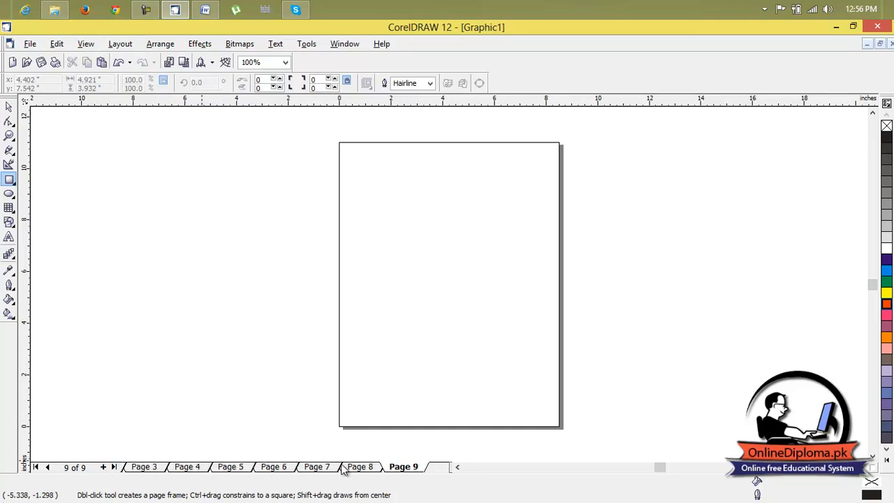
# Jump to page 1 with the Go To Page command
pyautogui.click(120, 43)
pyautogui.click(140, 98)
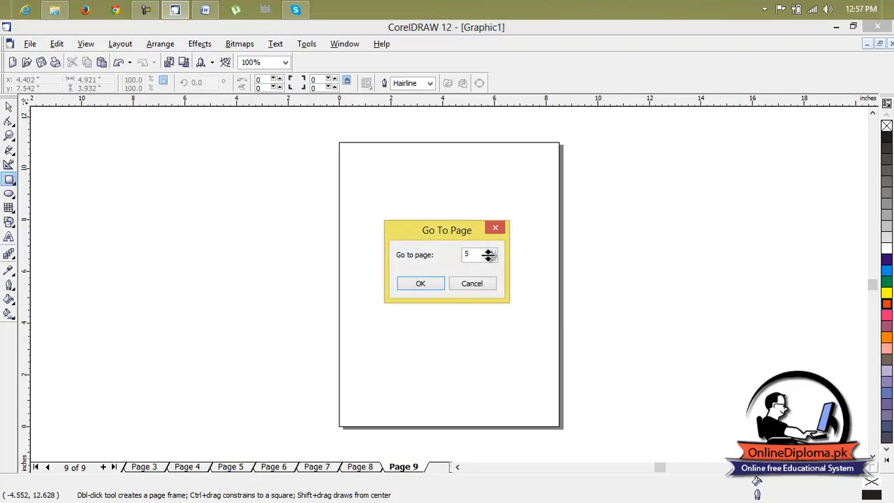
pyautogui.write('1')
pyautogui.click(420, 283)
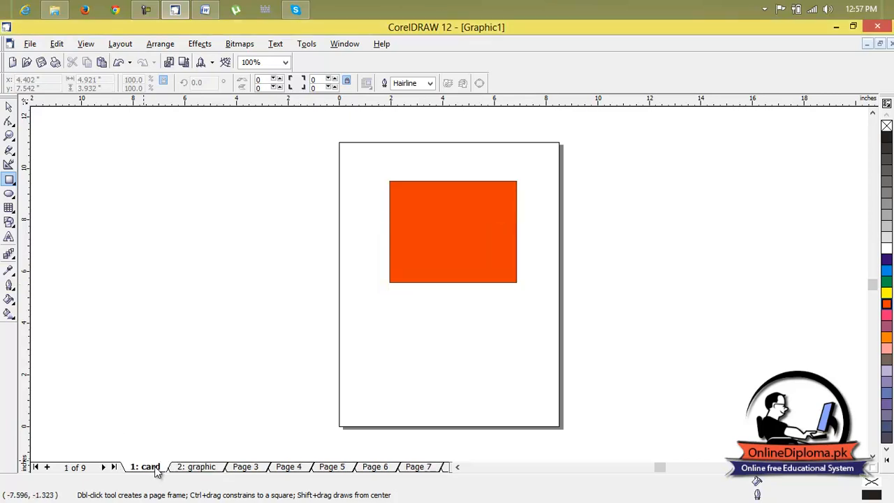
# Switch to page 2, the graphic page
pyautogui.click(160, 44)
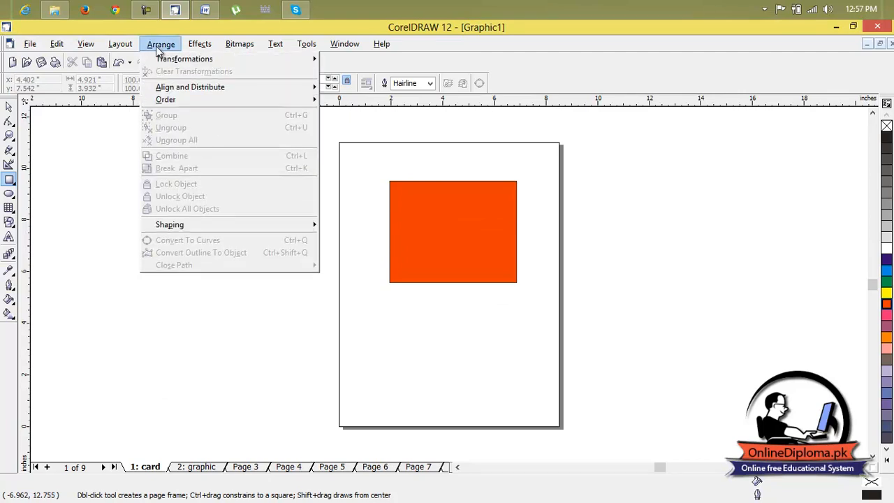
pyautogui.moveTo(120, 45)
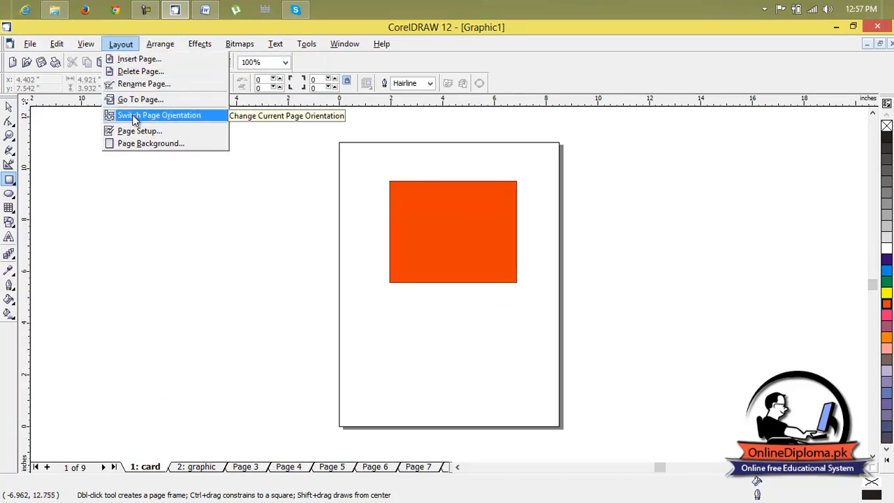
pyautogui.click(183, 468)
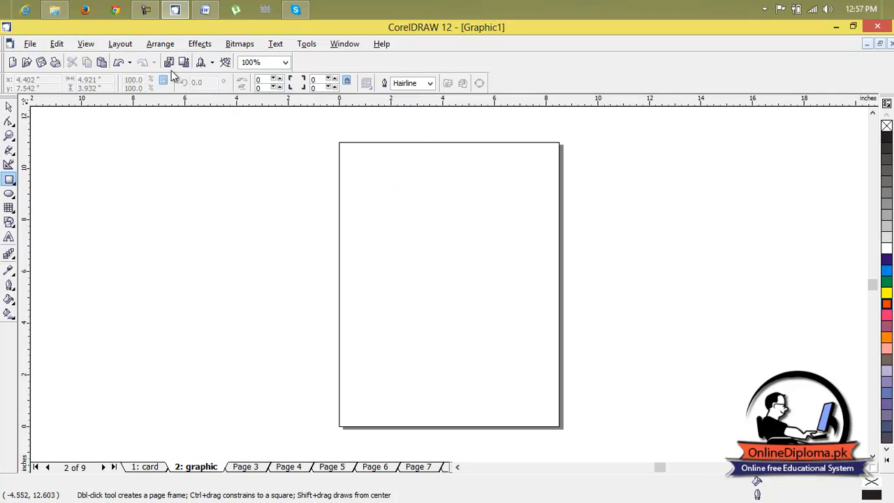
# Switch the graphic page's orientation to landscape and back to portrait
pyautogui.click(120, 44)
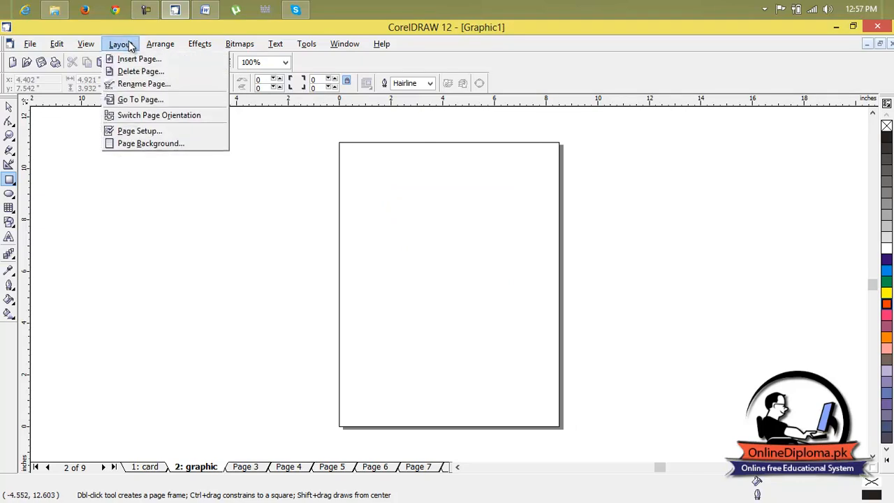
pyautogui.click(151, 116)
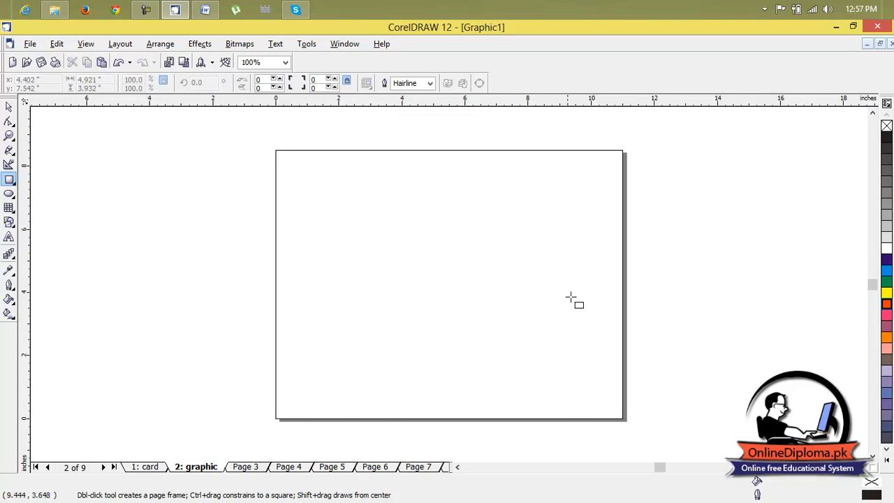
pyautogui.click(137, 49)
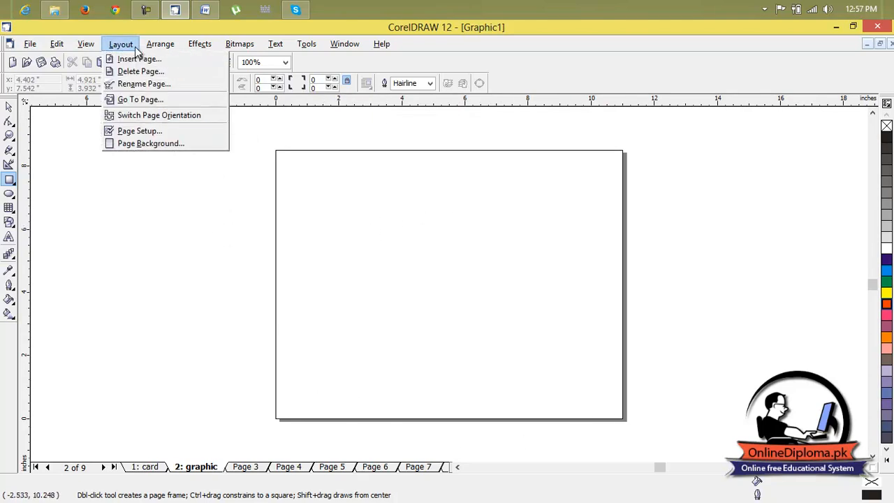
pyautogui.click(153, 114)
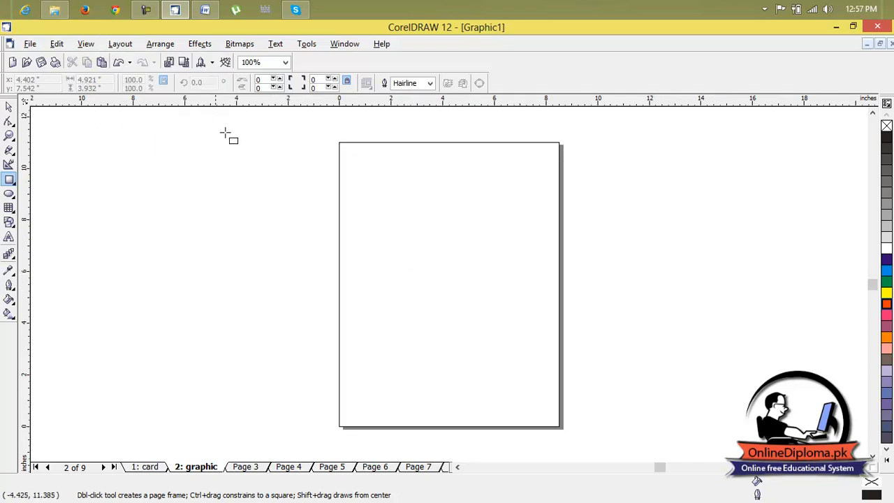
# Try a custom page size 20 inches wide and 21 inches high in the page setup, and close it without applying
pyautogui.click(118, 45)
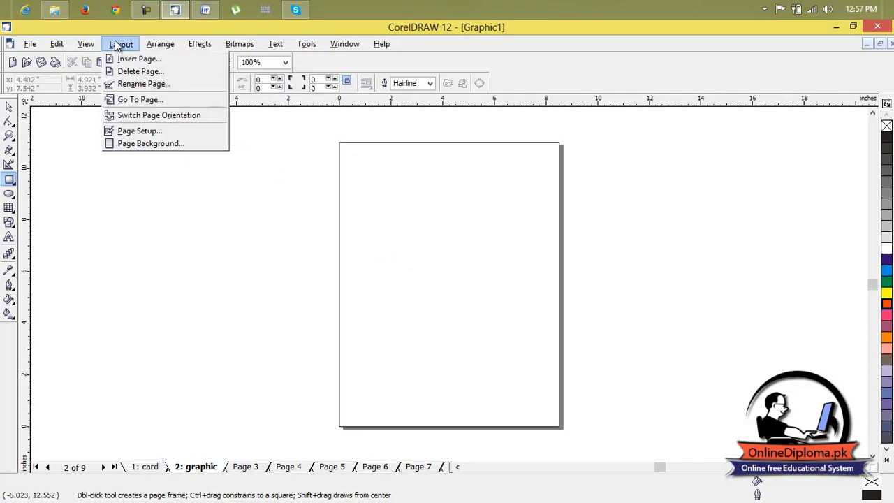
pyautogui.click(138, 133)
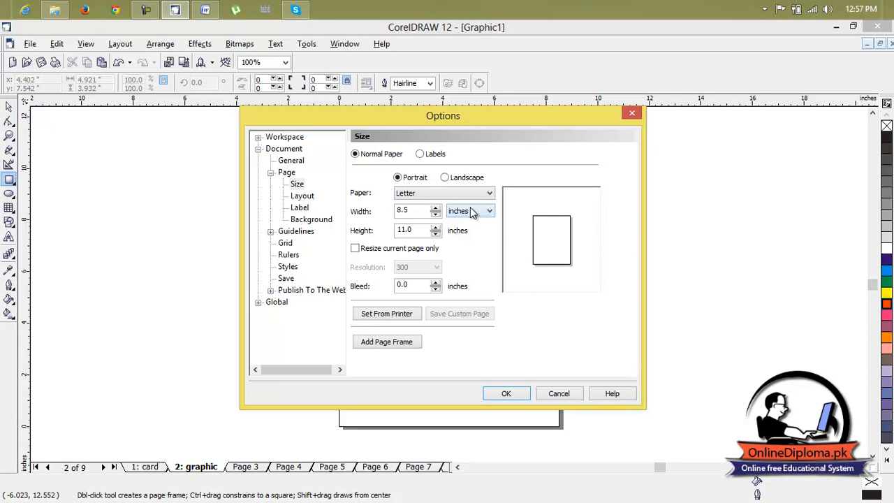
pyautogui.click(406, 195)
pyautogui.click(406, 198)
pyautogui.moveTo(422, 209); pyautogui.dragTo(343, 212)
pyautogui.moveTo(422, 230); pyautogui.dragTo(377, 230)
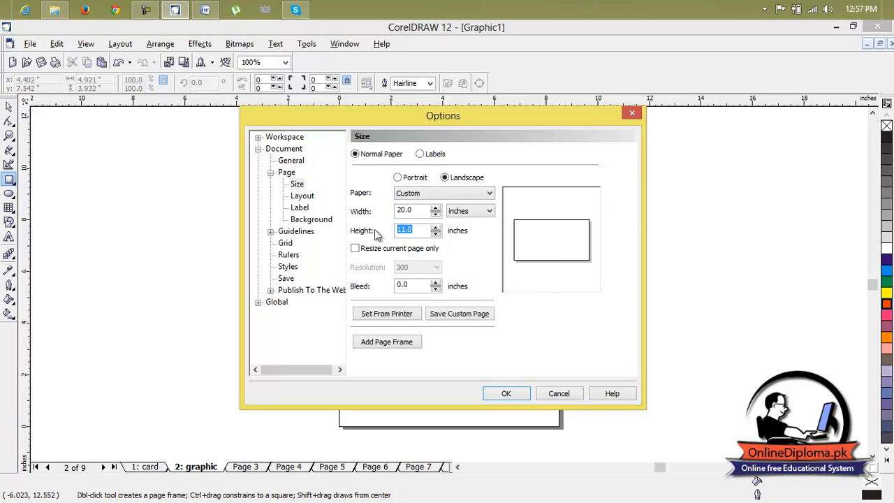
pyautogui.write('21')
pyautogui.click(632, 114)
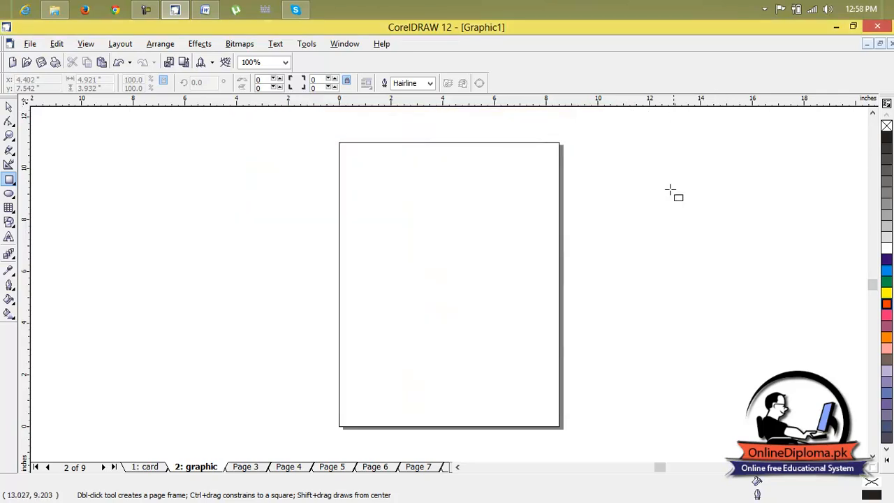
# Open the page background options and choose a solid background
pyautogui.click(84, 44)
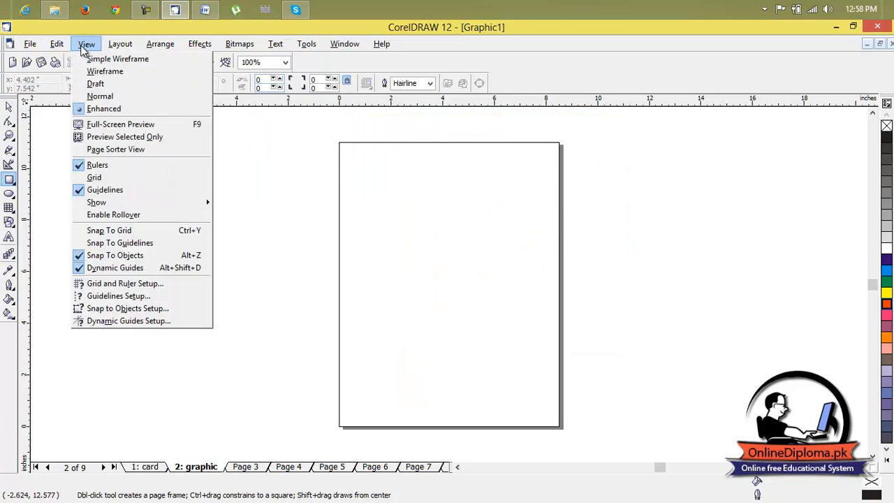
pyautogui.moveTo(119, 43)
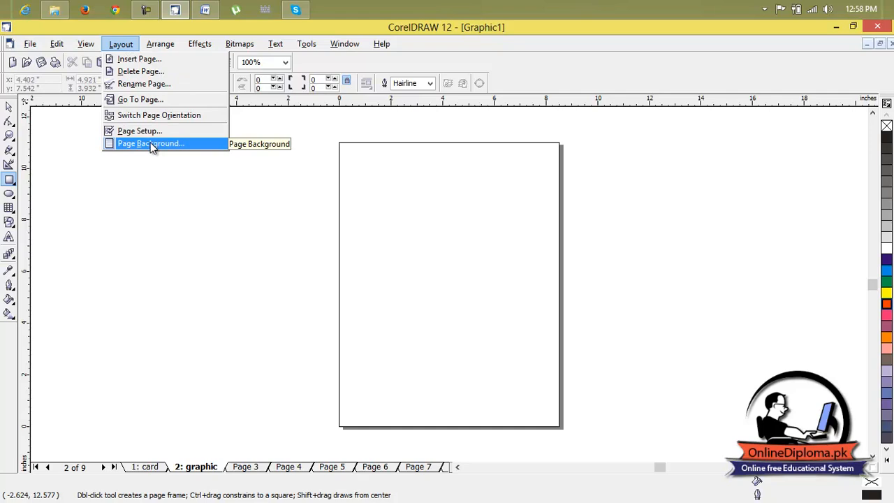
pyautogui.click(151, 144)
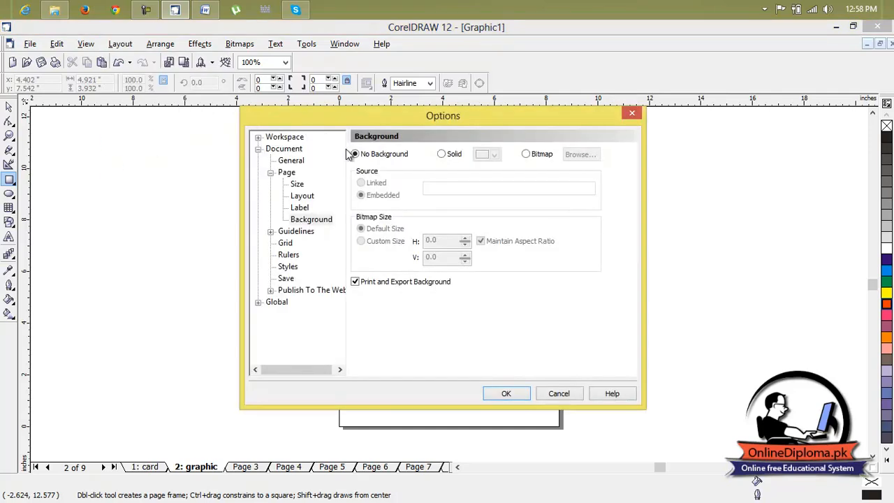
pyautogui.click(448, 154)
pyautogui.click(494, 156)
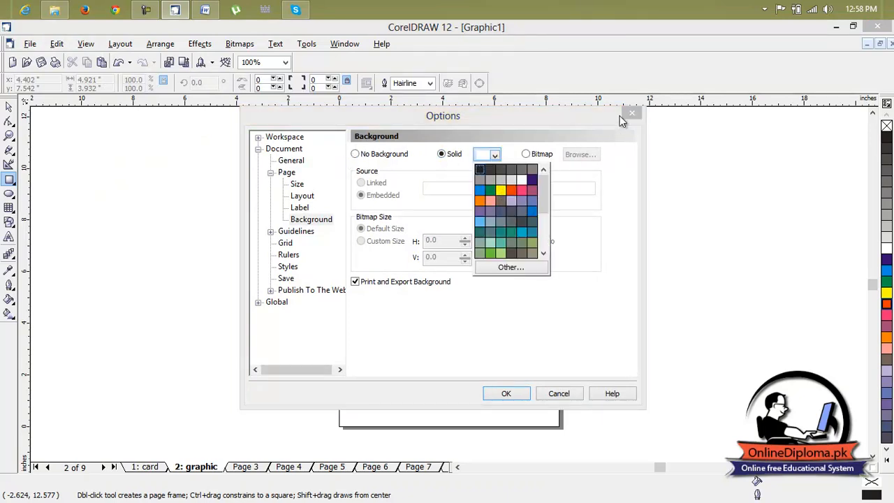
pyautogui.click(607, 244)
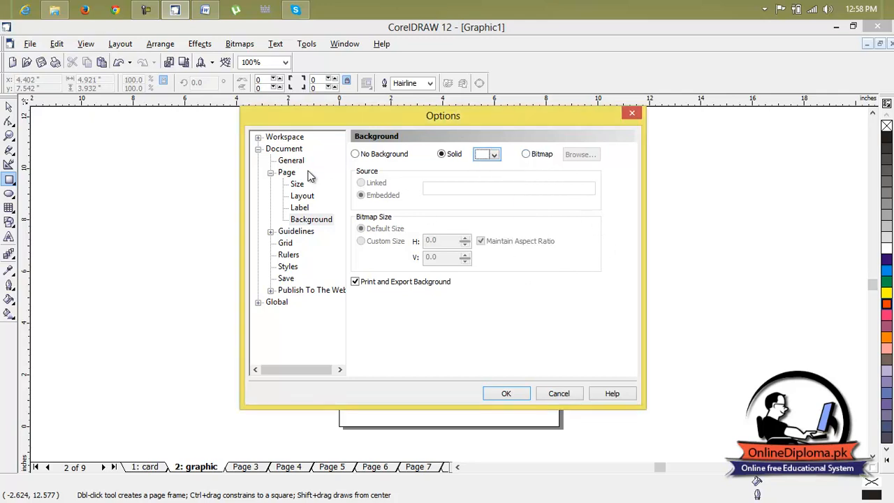
# Examine the Grid, Rulers, Styles, Workspace, Document and Page option categories, and return to the Background settings
pyautogui.click(285, 245)
pyautogui.click(288, 255)
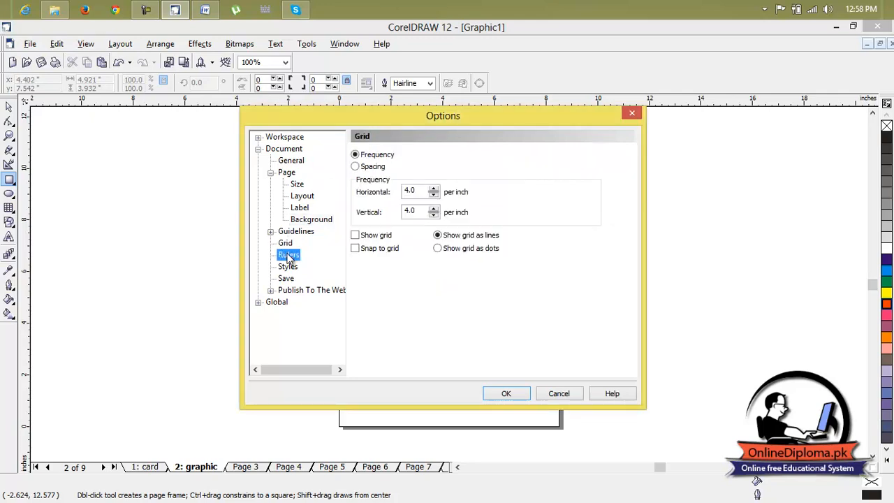
pyautogui.click(289, 266)
pyautogui.click(294, 140)
pyautogui.click(295, 149)
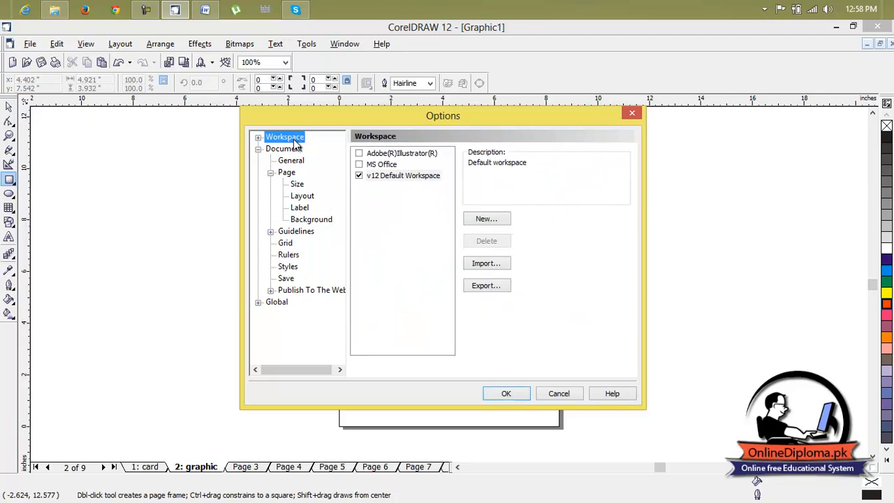
pyautogui.click(293, 160)
pyautogui.click(292, 173)
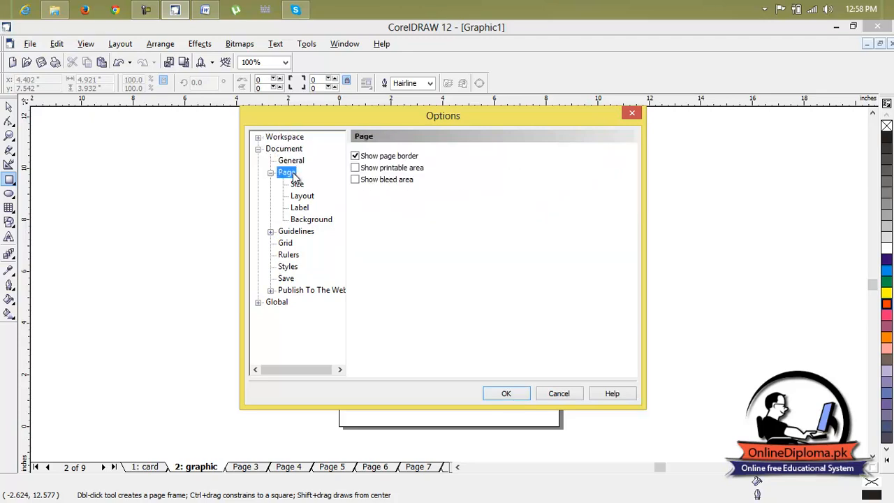
pyautogui.click(297, 186)
pyautogui.click(302, 196)
pyautogui.click(300, 207)
pyautogui.click(308, 221)
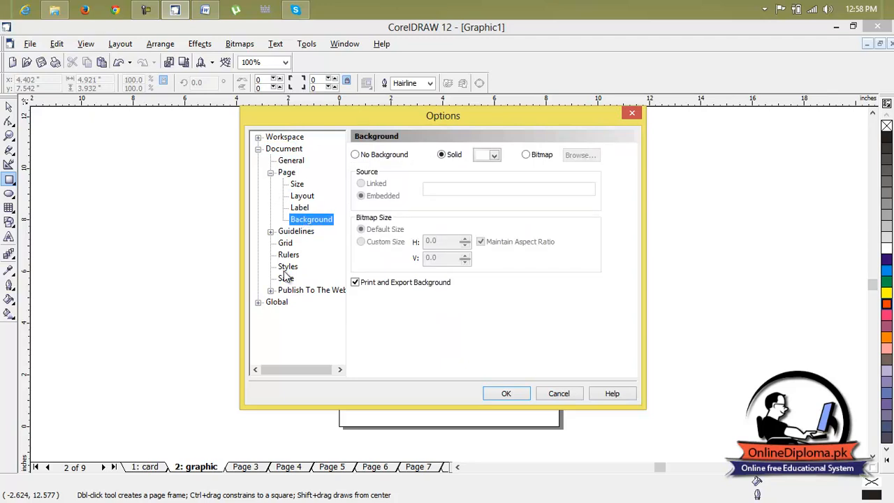
# Set the graphic page's solid background to the red swatch and apply it
pyautogui.click(495, 155)
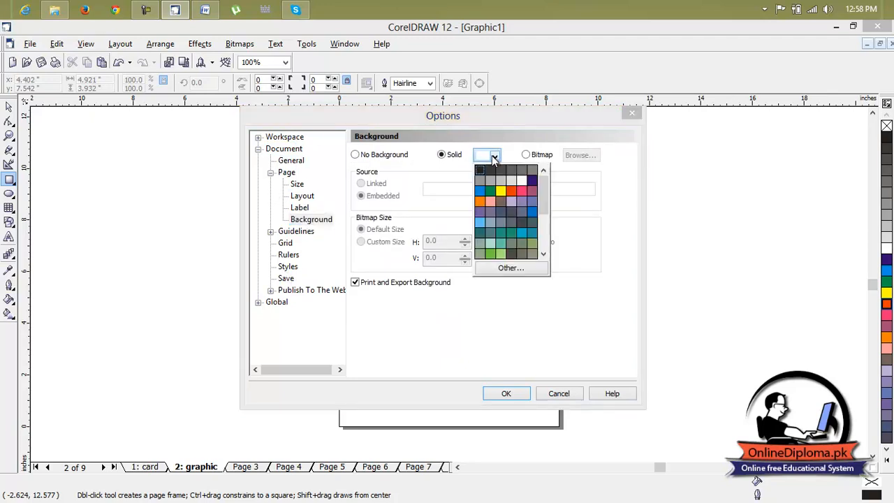
pyautogui.click(508, 189)
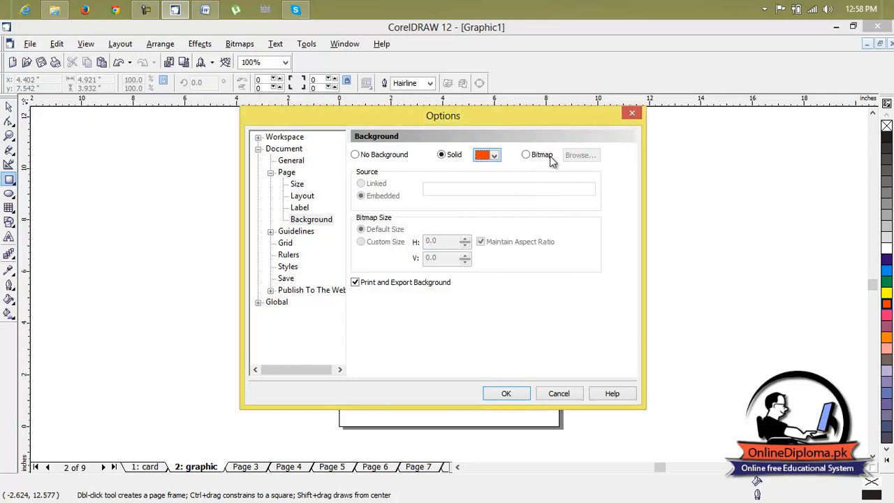
pyautogui.click(540, 154)
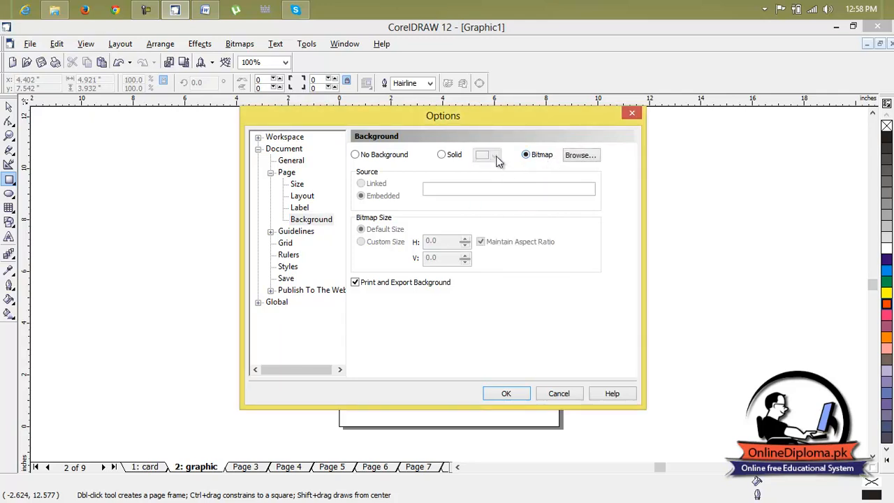
pyautogui.click(456, 155)
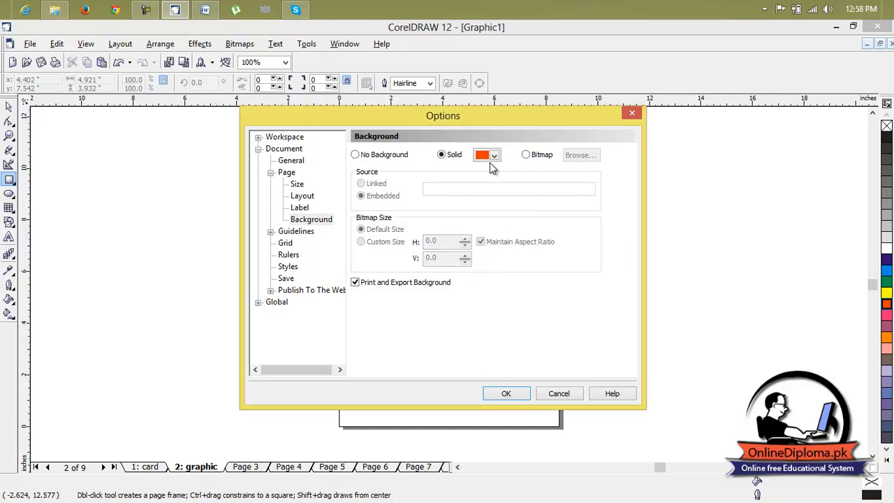
pyautogui.click(508, 394)
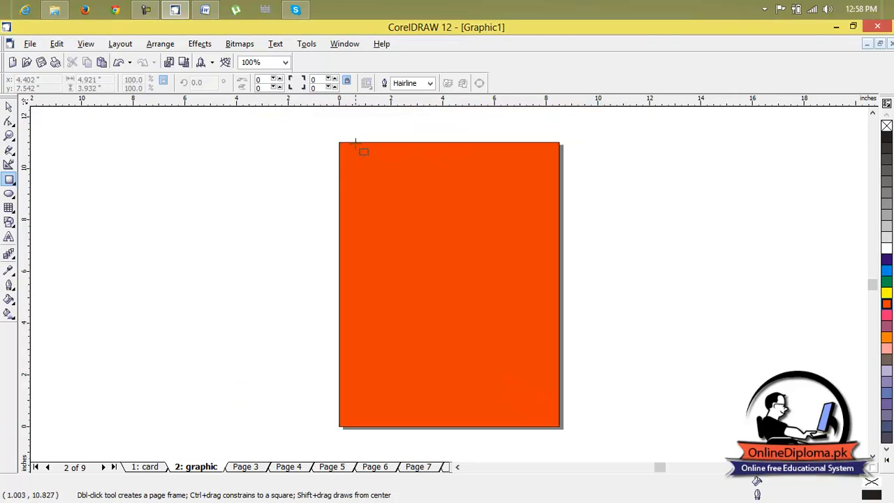
# Reopen the page background options, choose a bitmap background and try to import the file 123 for it
pyautogui.click(120, 44)
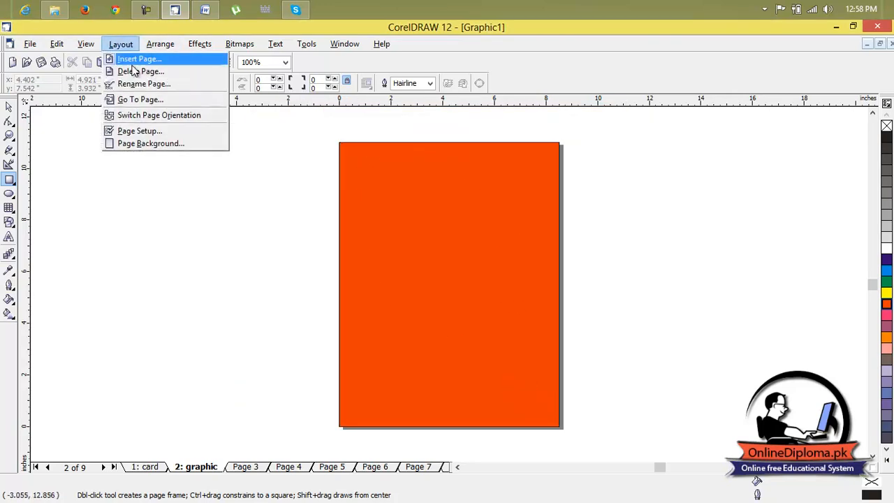
pyautogui.click(152, 145)
pyautogui.click(525, 154)
pyautogui.click(573, 155)
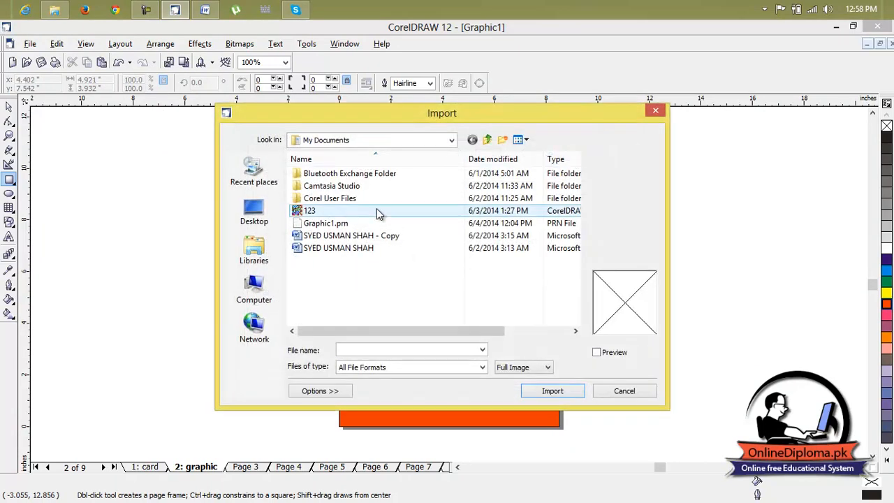
pyautogui.click(312, 213)
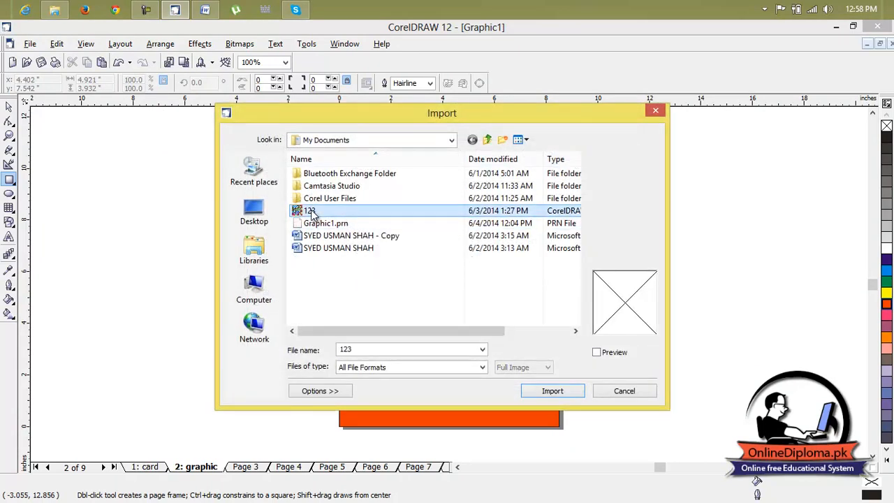
pyautogui.click(557, 395)
pyautogui.click(547, 296)
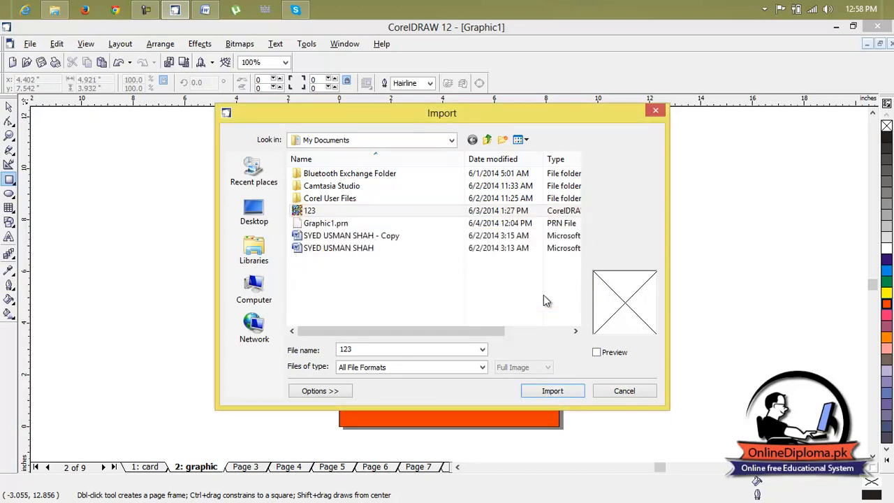
# Try to import Graphic1.prn as the bitmap background, and close the file selection without importing
pyautogui.click(361, 225)
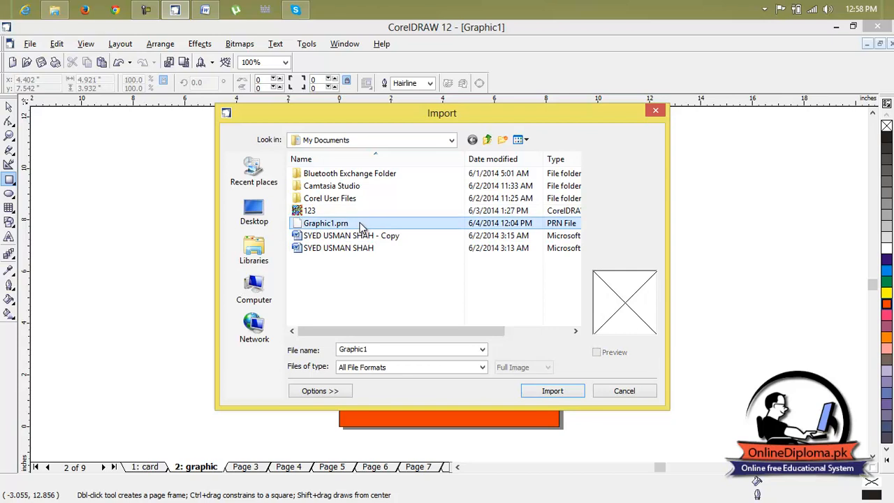
pyautogui.click(564, 393)
pyautogui.click(551, 296)
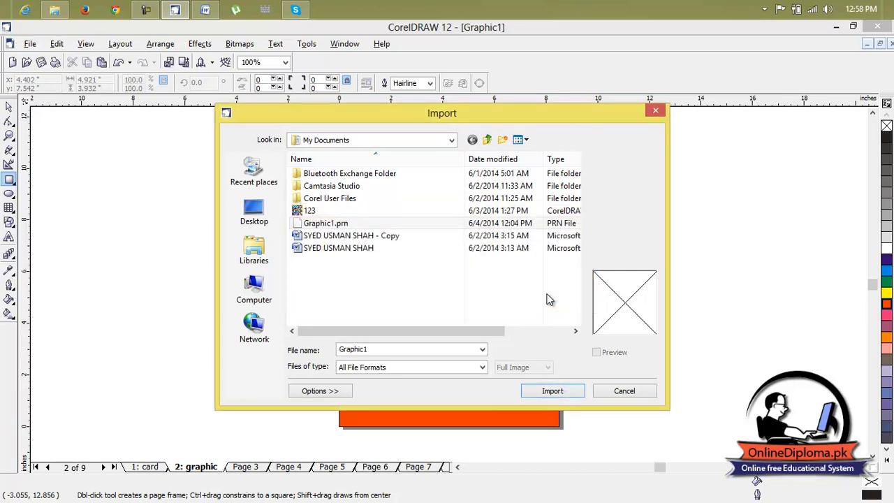
pyautogui.click(391, 201)
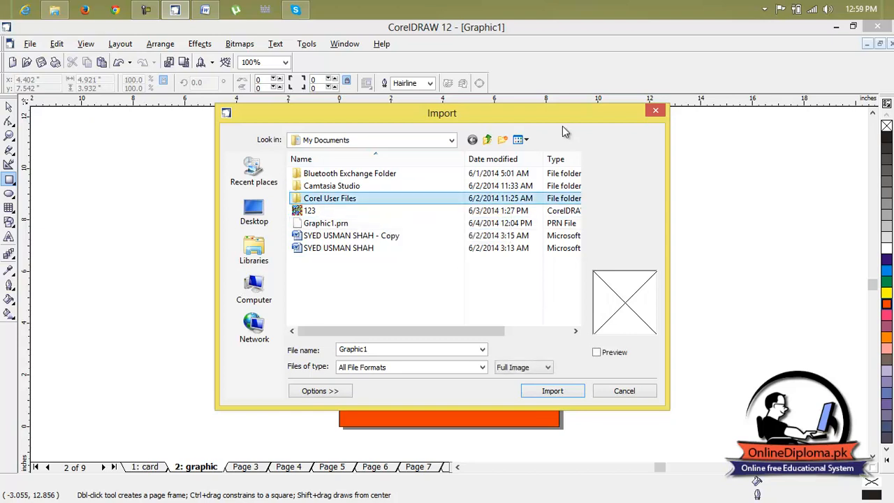
pyautogui.click(659, 110)
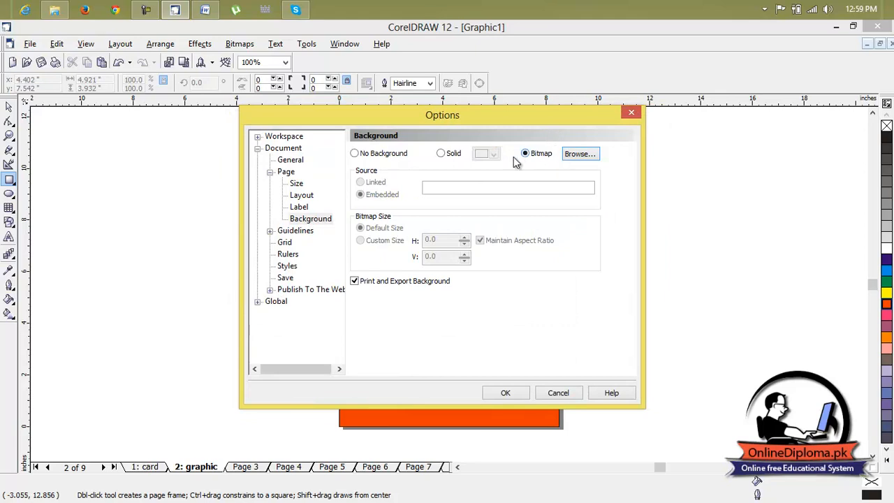
# Set a solid page background in a light peach colour from the PANTONE(R) solid coated palette and apply it
pyautogui.click(458, 152)
pyautogui.click(494, 154)
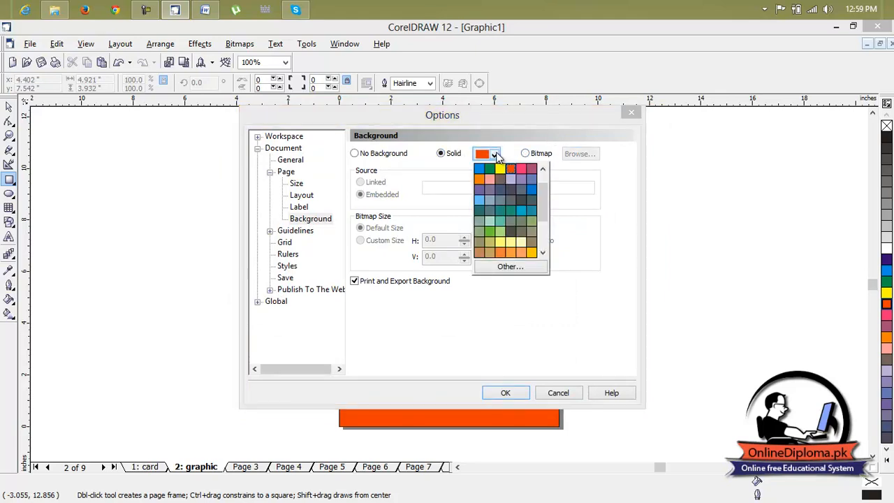
pyautogui.click(522, 268)
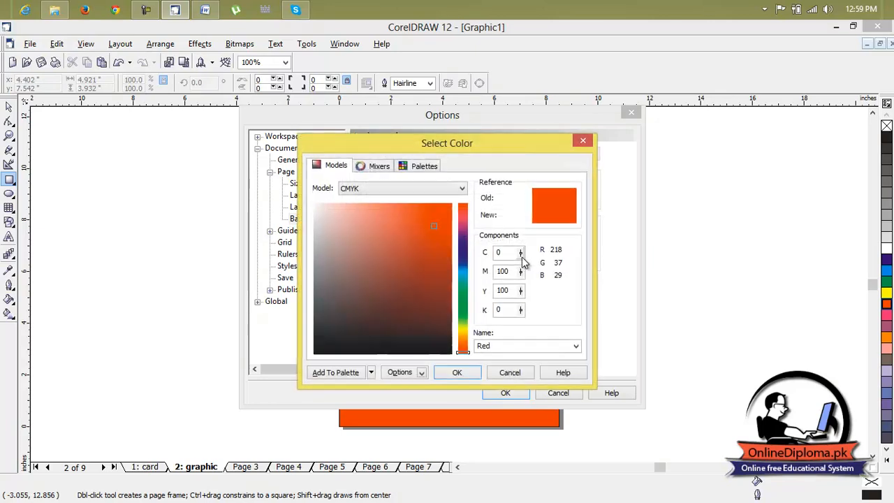
pyautogui.click(426, 170)
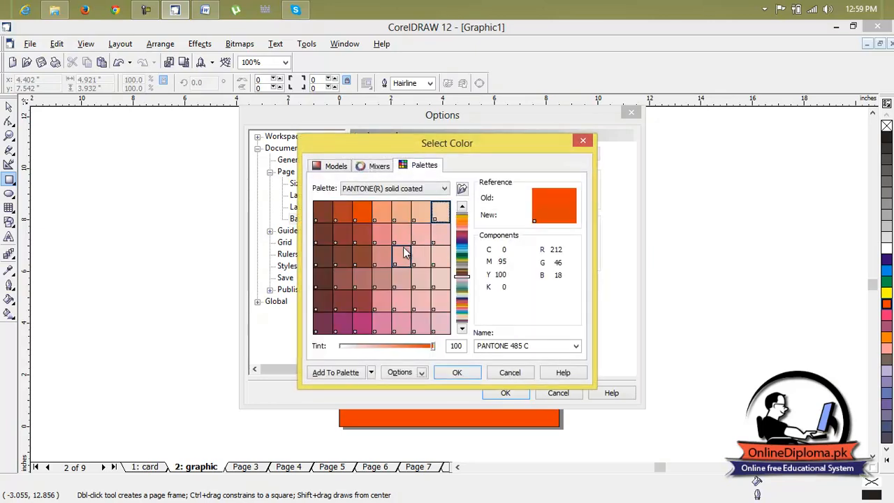
pyautogui.click(388, 263)
pyautogui.click(457, 373)
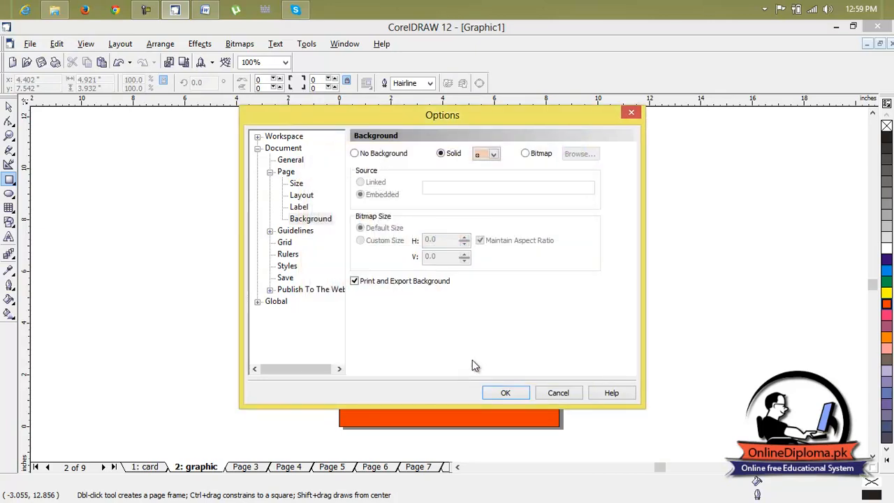
pyautogui.click(505, 393)
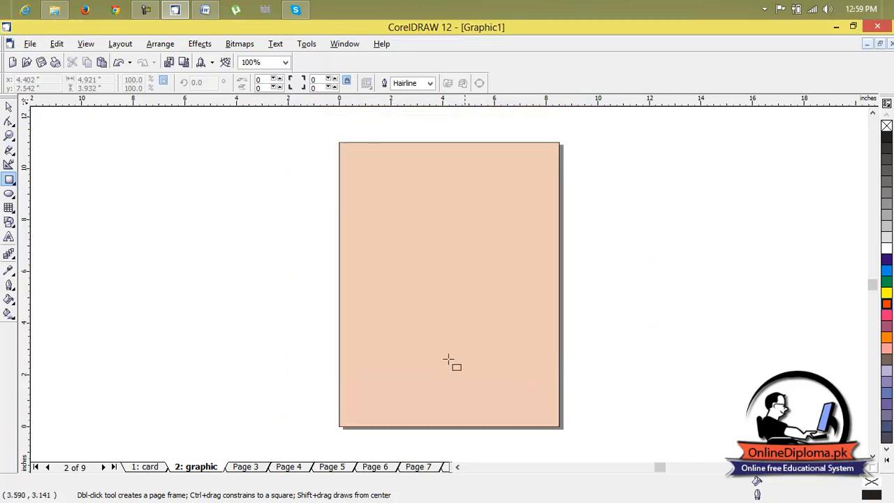
# Try exporting the page with the JPG - JPEG Bitmaps file type, and close the export without saving
pyautogui.click(30, 44)
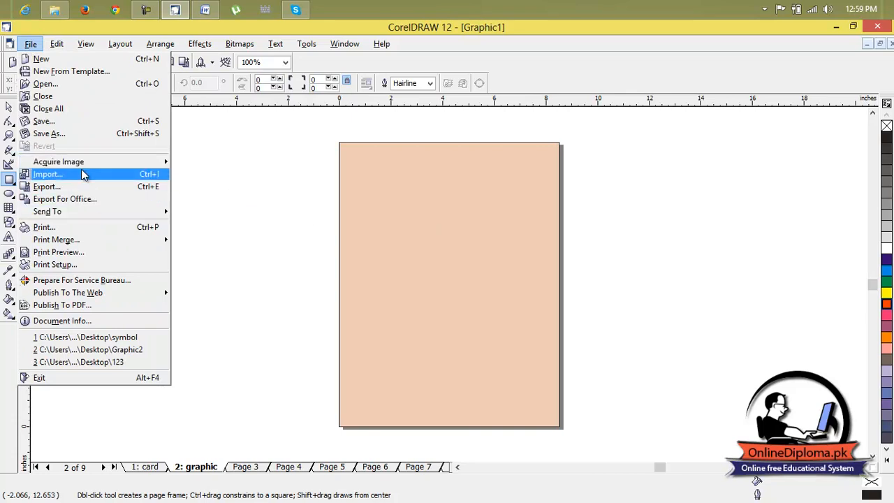
pyautogui.click(85, 188)
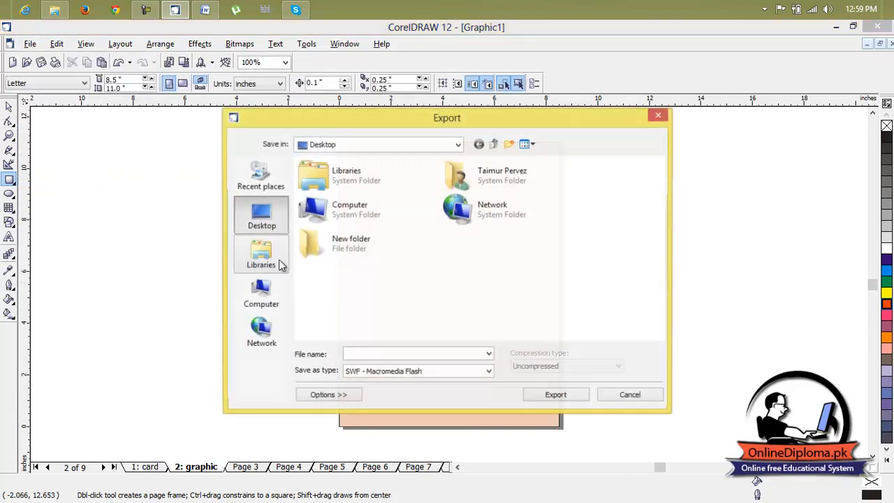
pyautogui.click(423, 372)
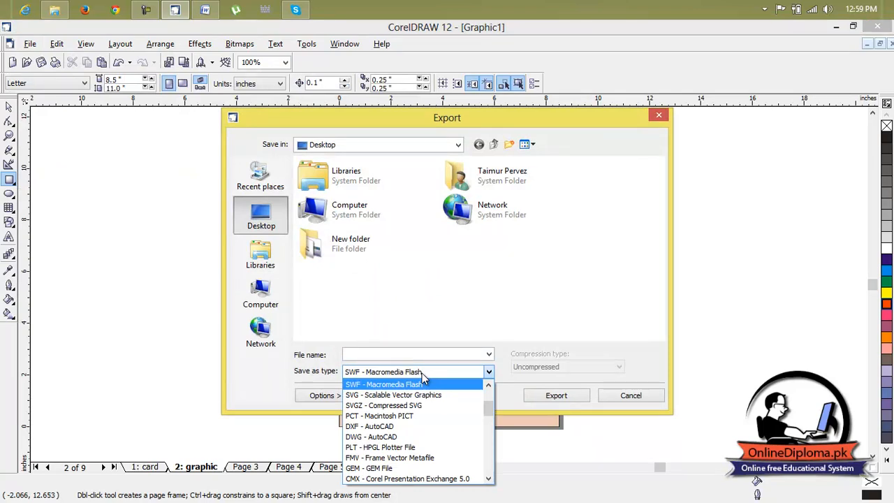
pyautogui.moveTo(488, 405)
pyautogui.mouseDown()
pyautogui.moveTo(489, 394)
pyautogui.moveTo(494, 420)
pyautogui.mouseUp()
pyautogui.click(385, 468)
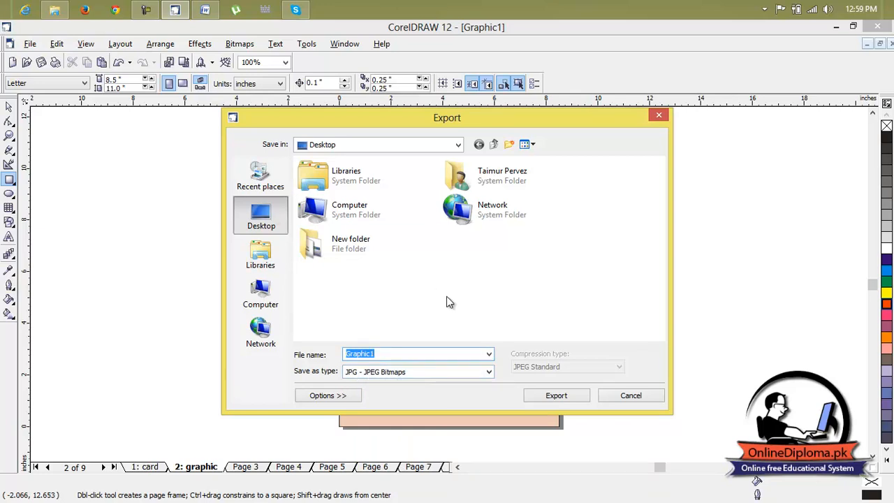
pyautogui.click(660, 117)
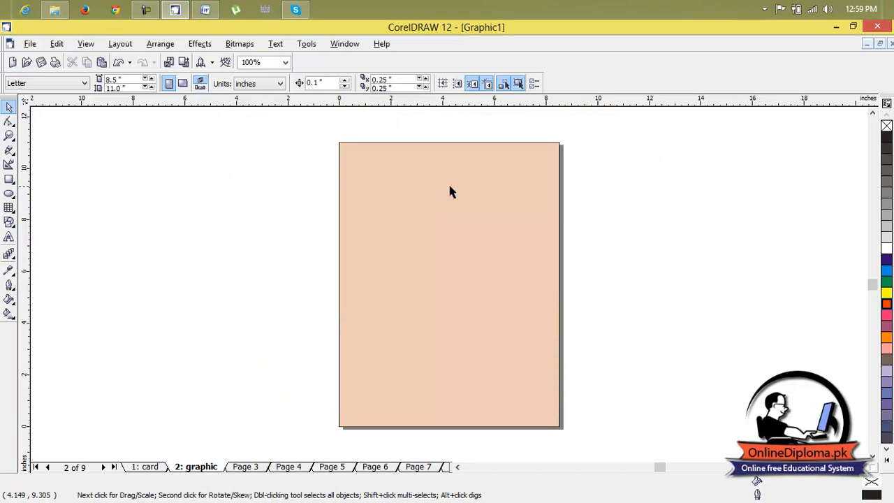
pyautogui.click(120, 44)
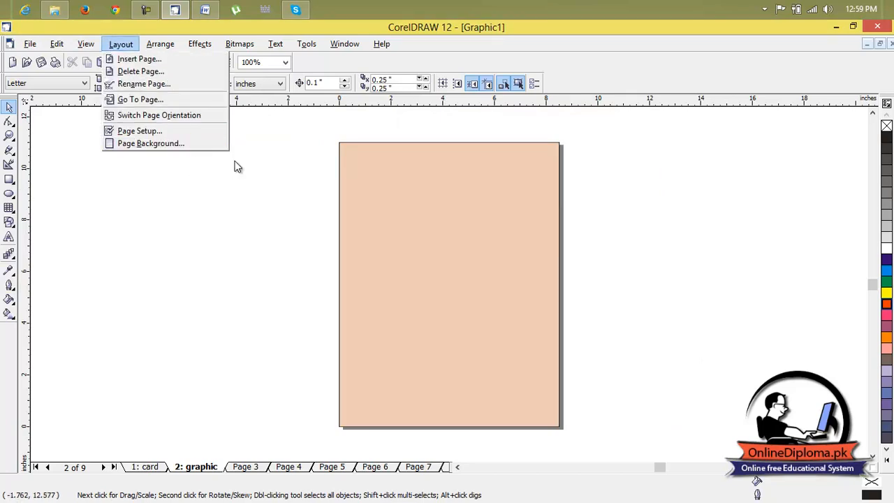
pyautogui.click(688, 172)
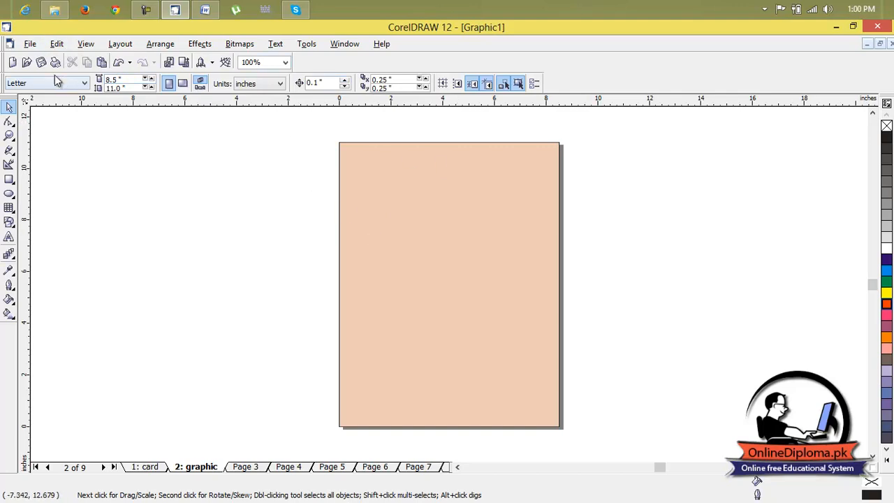
# Import the beautiful-personality wallpaper image of the seated man in the red shirt and place it on the graphic page
pyautogui.click(57, 44)
pyautogui.moveTo(40, 47)
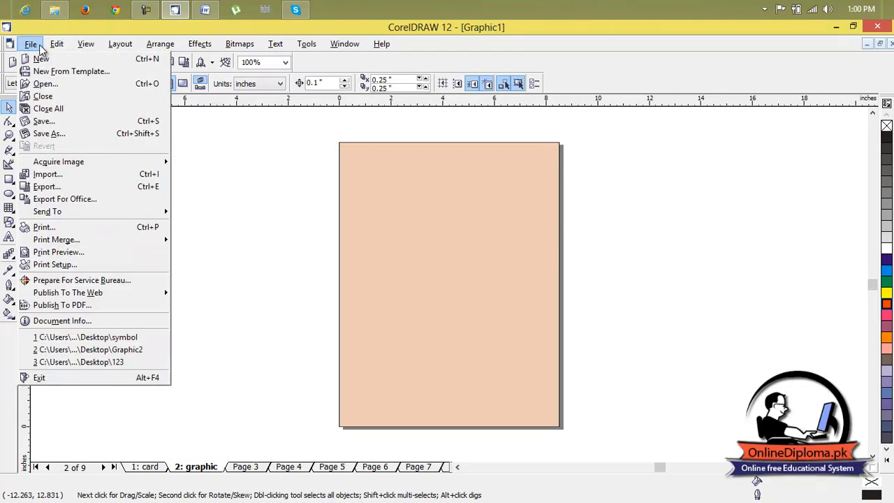
pyautogui.click(89, 178)
pyautogui.click(350, 200)
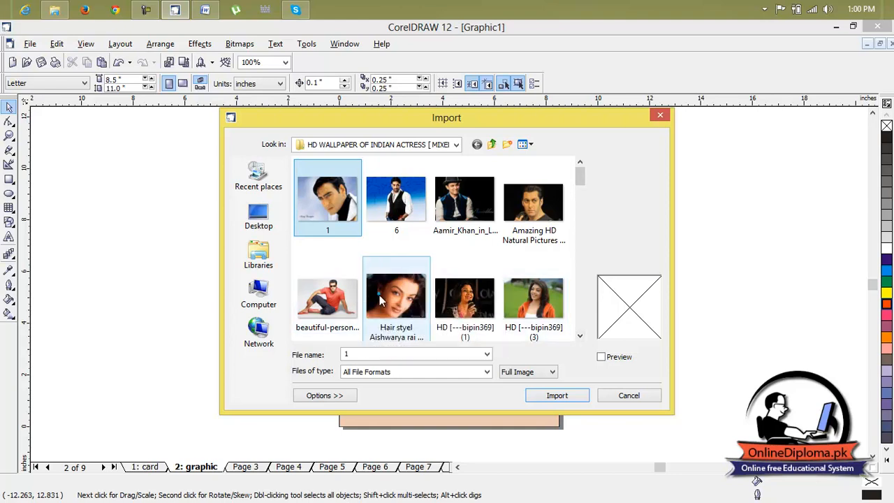
pyautogui.click(327, 297)
pyautogui.click(555, 394)
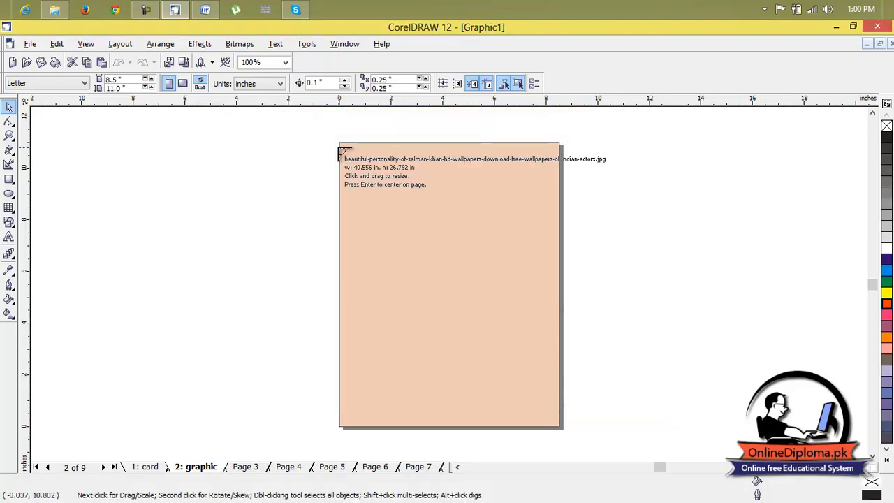
pyautogui.moveTo(402, 166); pyautogui.dragTo(506, 277)
# Stretch the imported image to the page edges, about 8.45 inches wide and 10.96 inches high
pyautogui.moveTo(457, 246); pyautogui.dragTo(449, 428)
pyautogui.moveTo(520, 292); pyautogui.dragTo(563, 299)
pyautogui.moveTo(476, 160); pyautogui.dragTo(474, 138)
pyautogui.moveTo(390, 284); pyautogui.dragTo(335, 282)
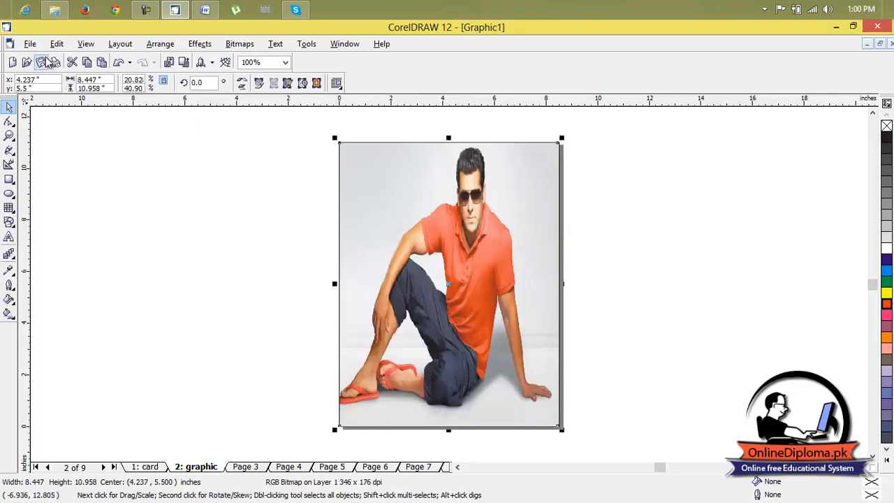
# Export the page to the Desktop as Graphic1 in JPG - JPEG Bitmaps format, accepting the 400 dpi RGB Color (24-bit) conversion and JPEG settings
pyautogui.click(30, 44)
pyautogui.click(77, 188)
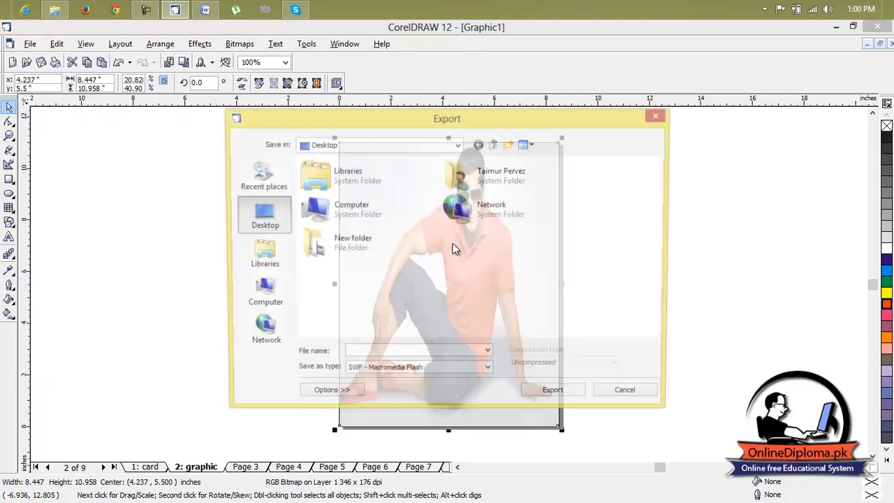
pyautogui.click(421, 371)
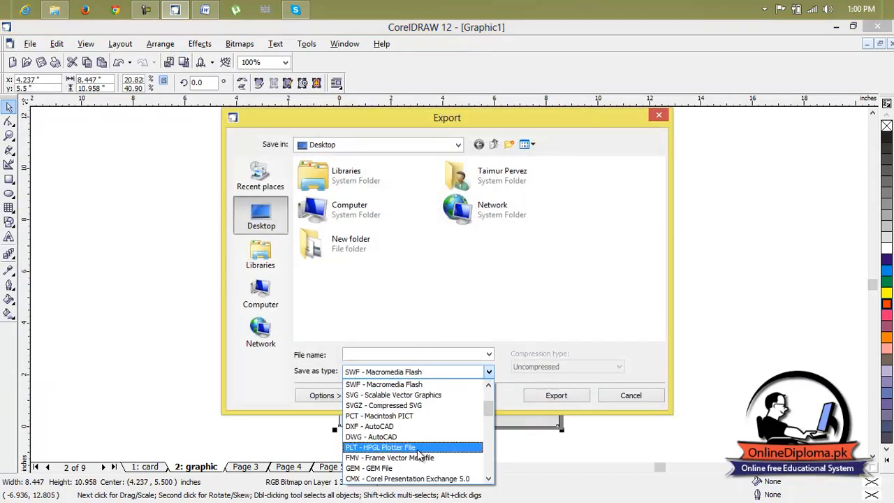
pyautogui.scroll(-3, 487, 475)
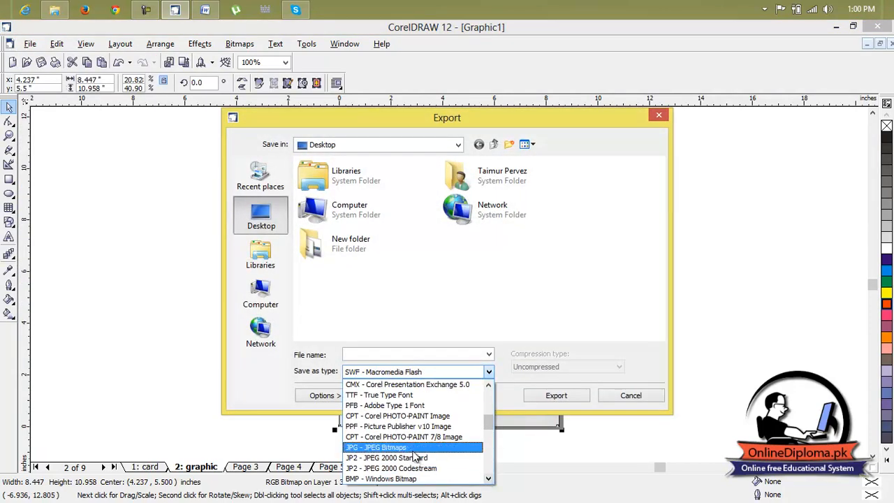
pyautogui.click(385, 448)
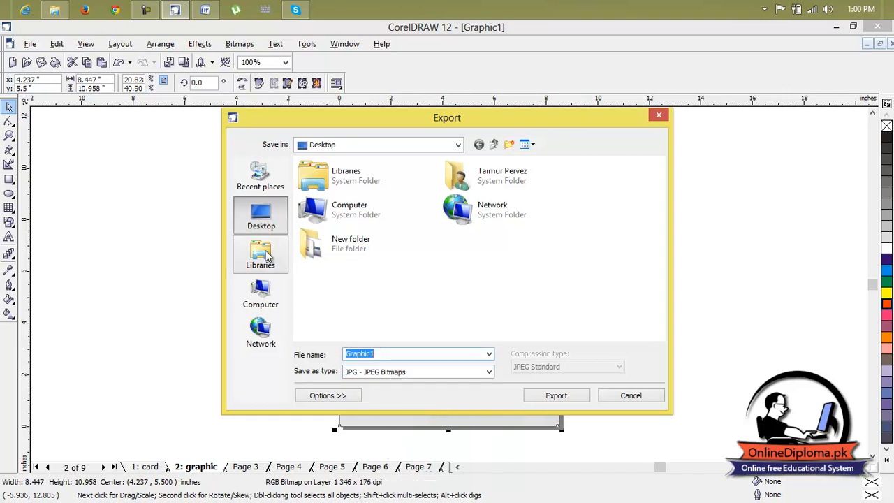
pyautogui.click(399, 354)
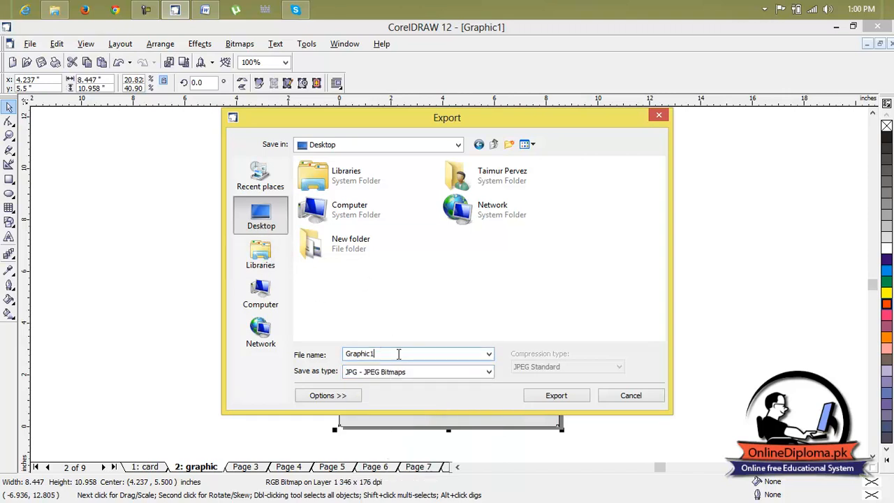
pyautogui.click(553, 400)
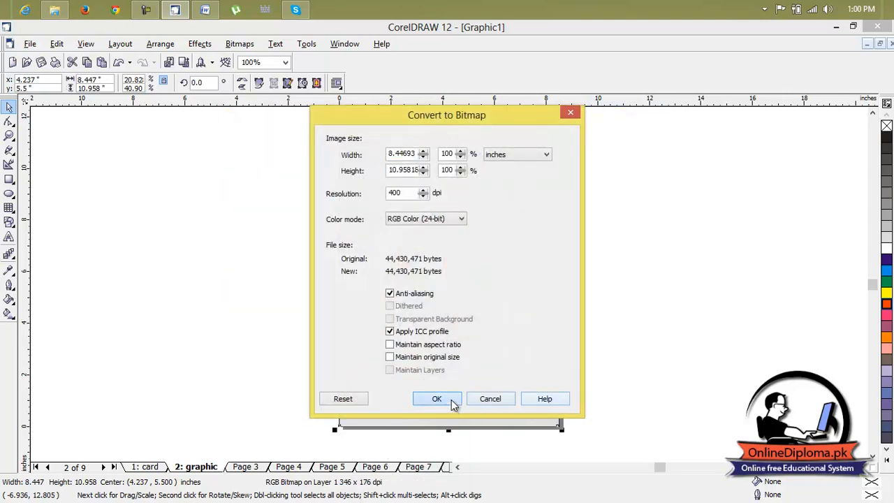
pyautogui.click(452, 404)
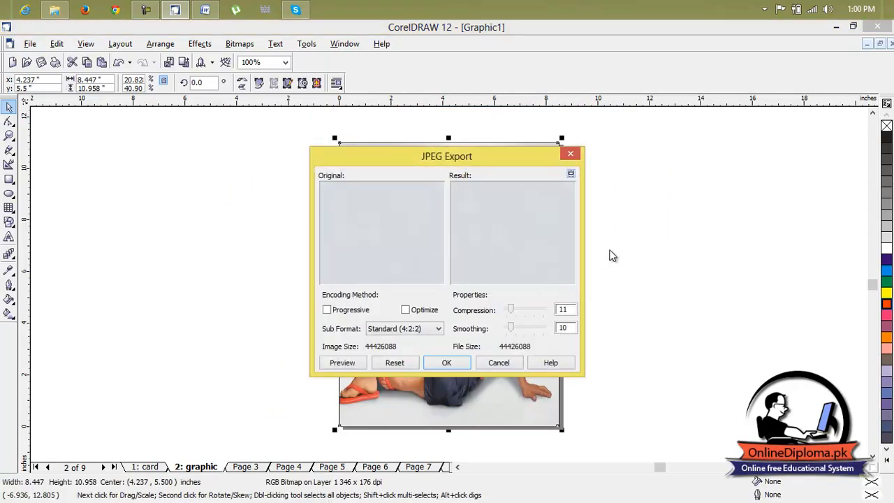
pyautogui.click(447, 362)
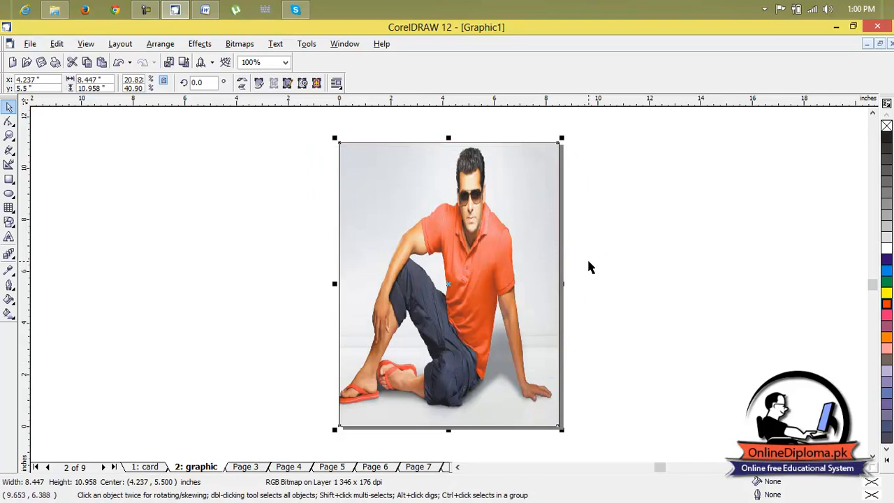
# Delete the imported image from the graphic page and switch the page background from solid to Bitmap, browsing for a source file
pyautogui.click(524, 259)
pyautogui.press('Delete')
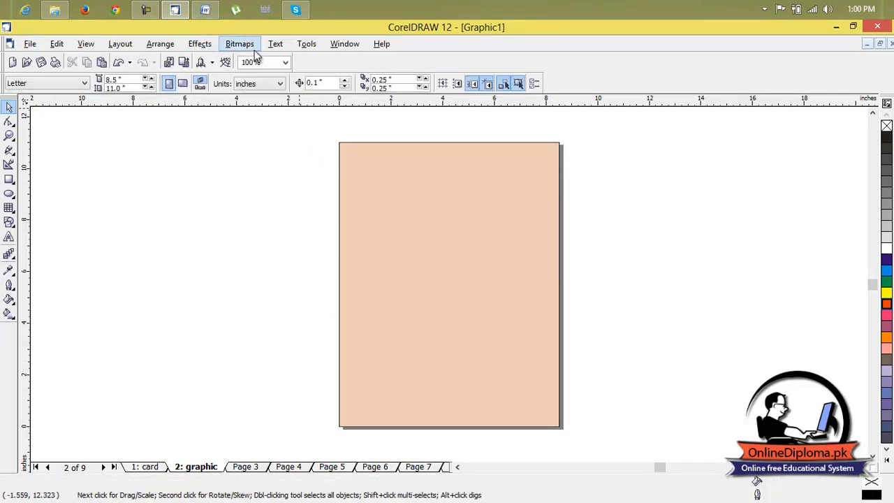
pyautogui.click(58, 46)
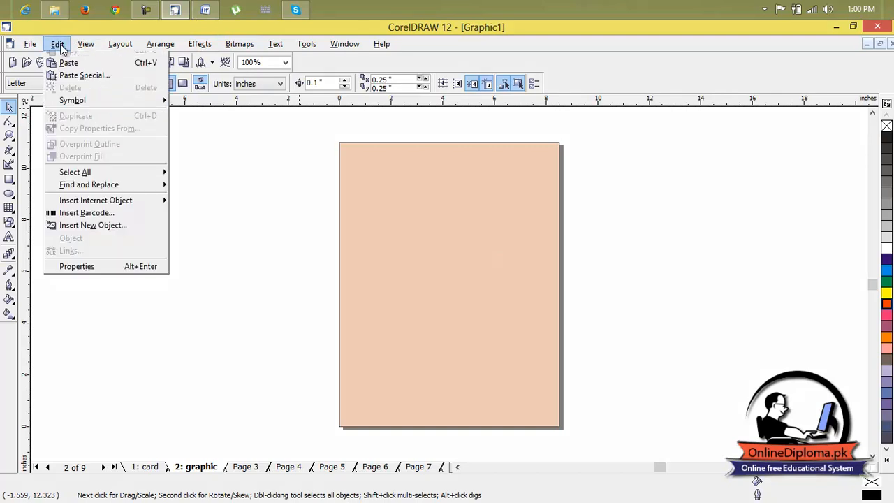
pyautogui.moveTo(111, 45)
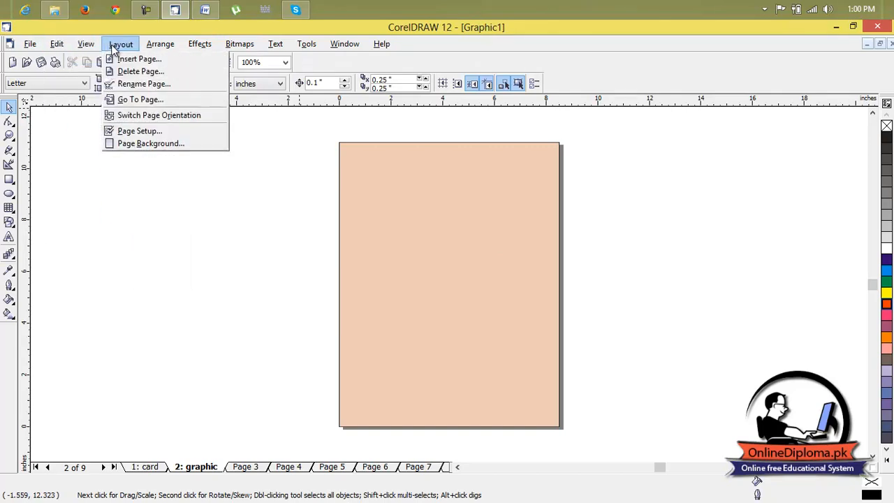
pyautogui.click(135, 144)
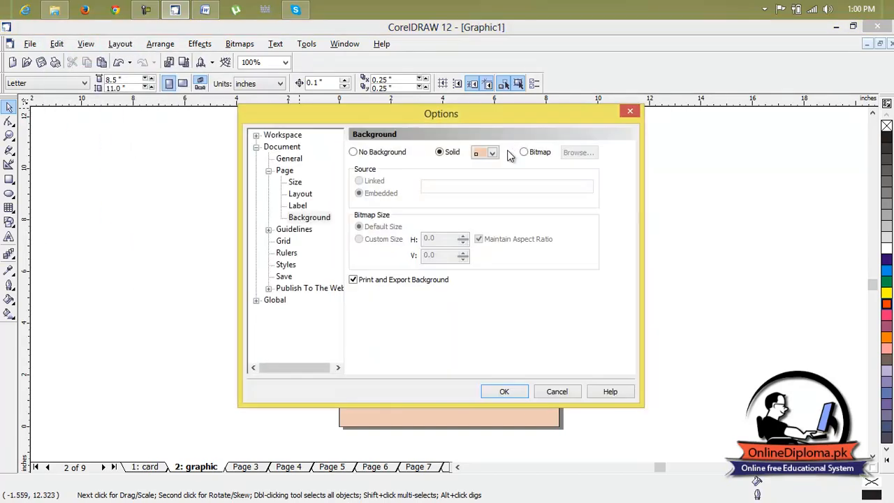
pyautogui.click(525, 152)
pyautogui.click(566, 153)
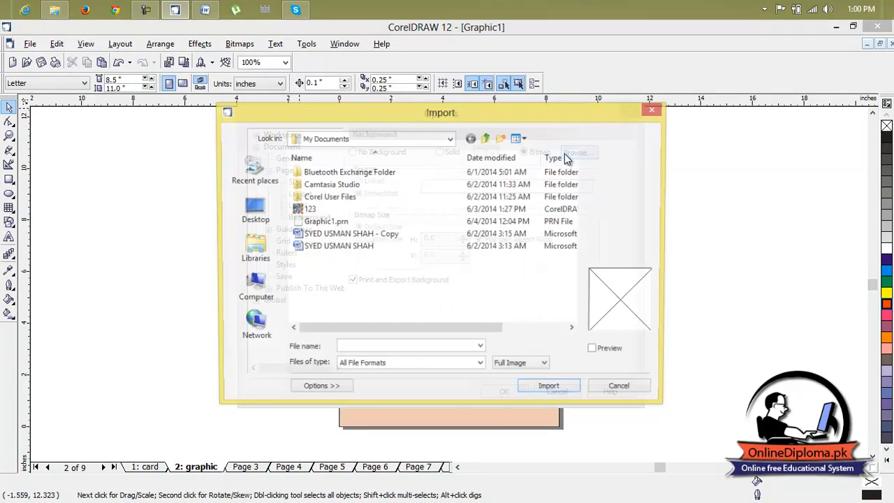
# Load the Graphic1 JPG from the Desktop as the page's bitmap background at default size and apply it
pyautogui.click(253, 210)
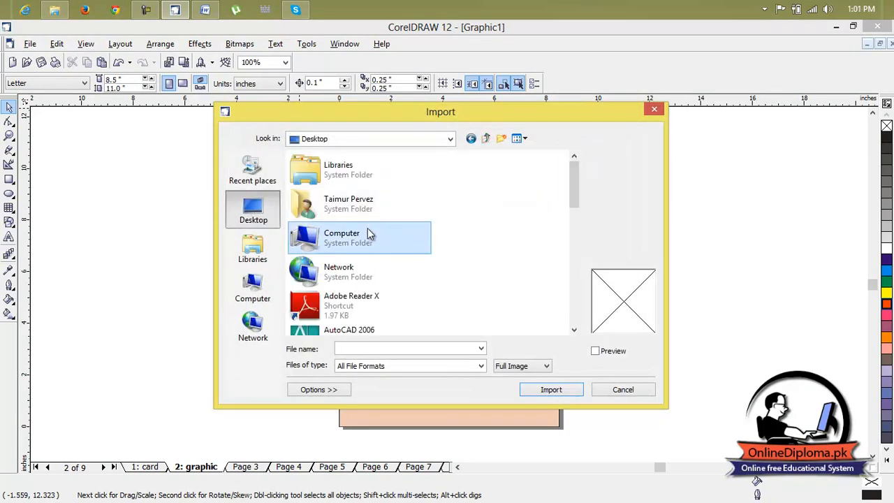
pyautogui.scroll(-2, 371, 234)
pyautogui.scroll(-4, 371, 237)
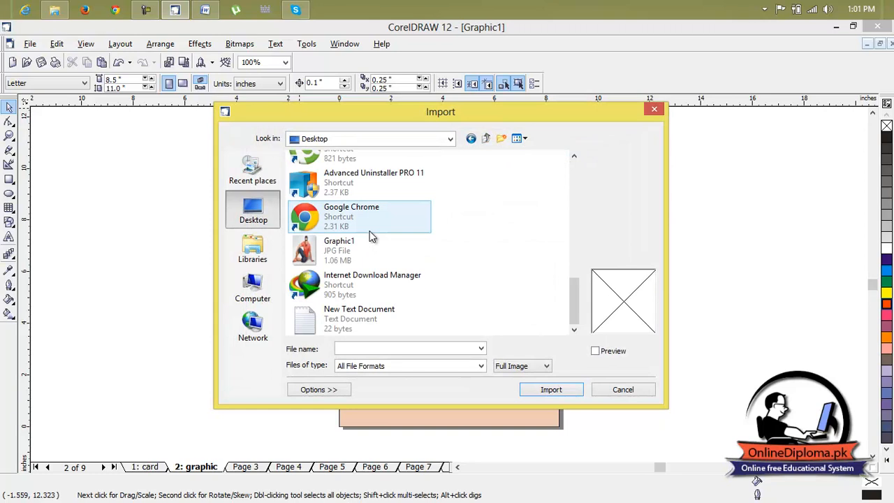
pyautogui.click(367, 250)
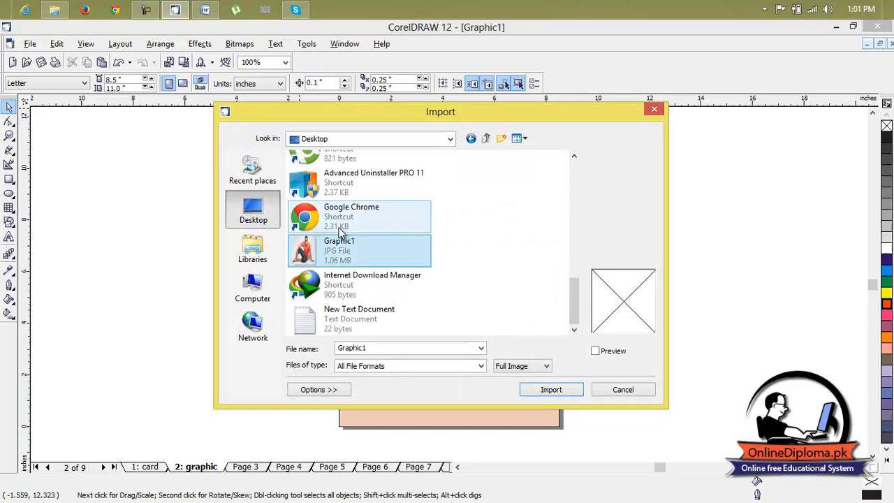
pyautogui.click(565, 392)
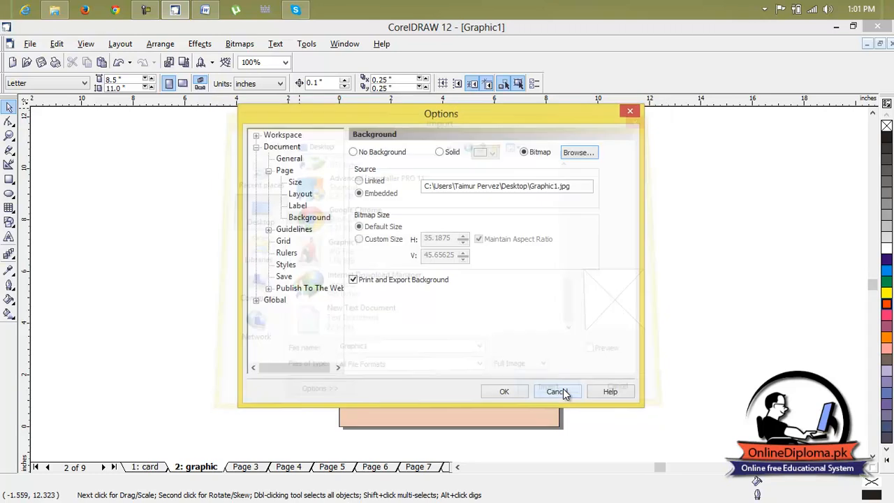
pyautogui.click(508, 390)
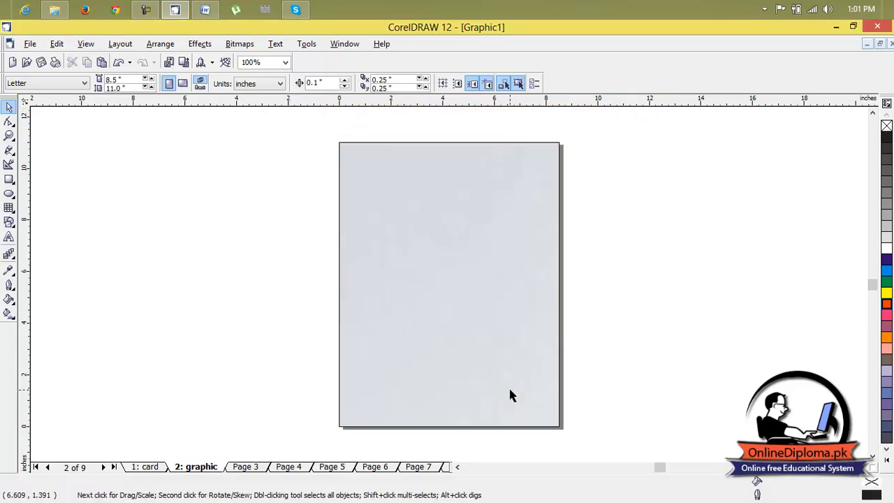
pyautogui.scroll(2, 493, 245)
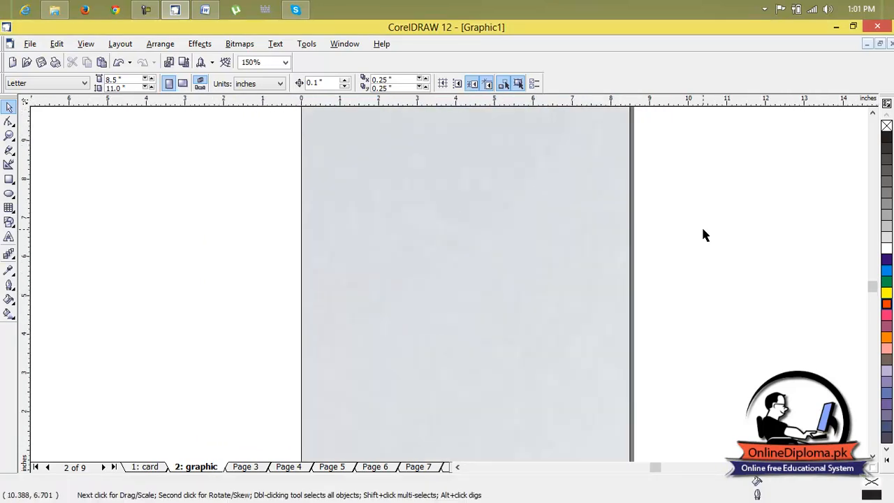
pyautogui.scroll(-2, 702, 226)
pyautogui.moveTo(629, 195); pyautogui.dragTo(610, 195)
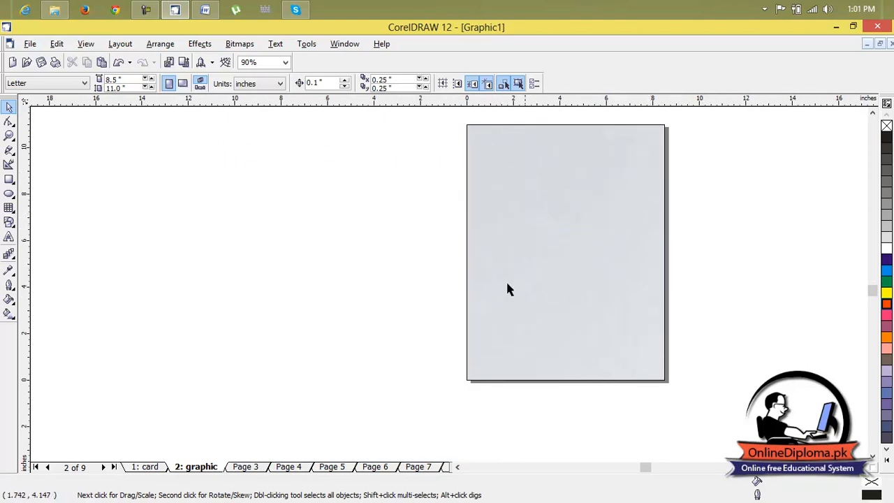